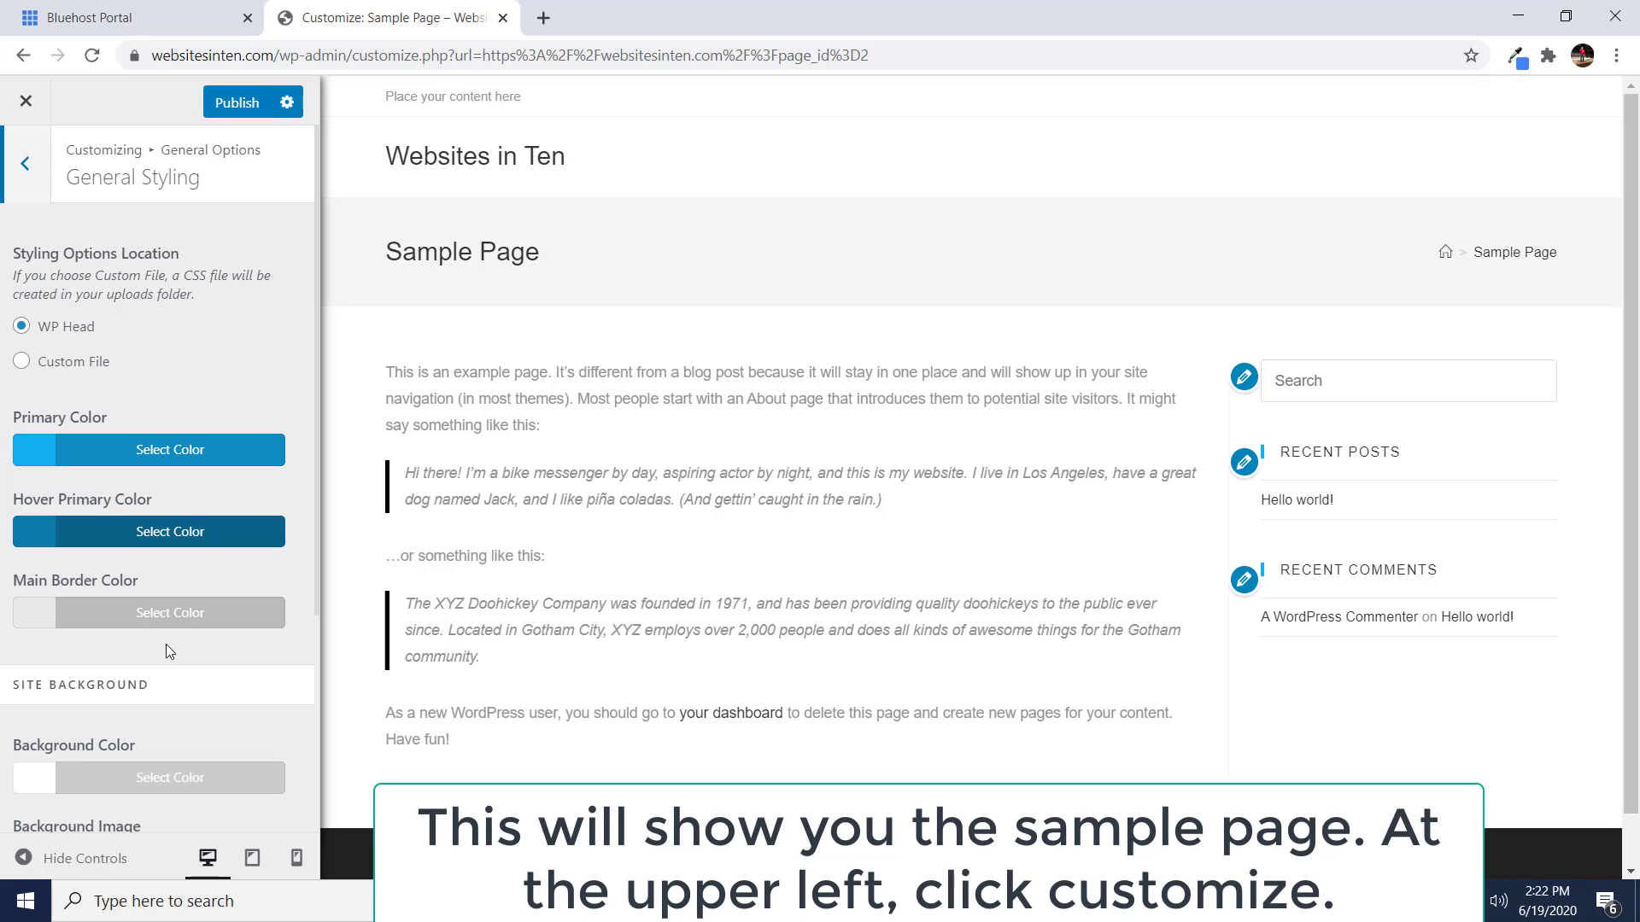
- Try the red swatch #dd3333 as the site background color and vary its saturation, ending at #dd3030
{"action": "scroll", "coordinate": [166, 649], "scroll_direction": "down", "scroll_amount": 4}
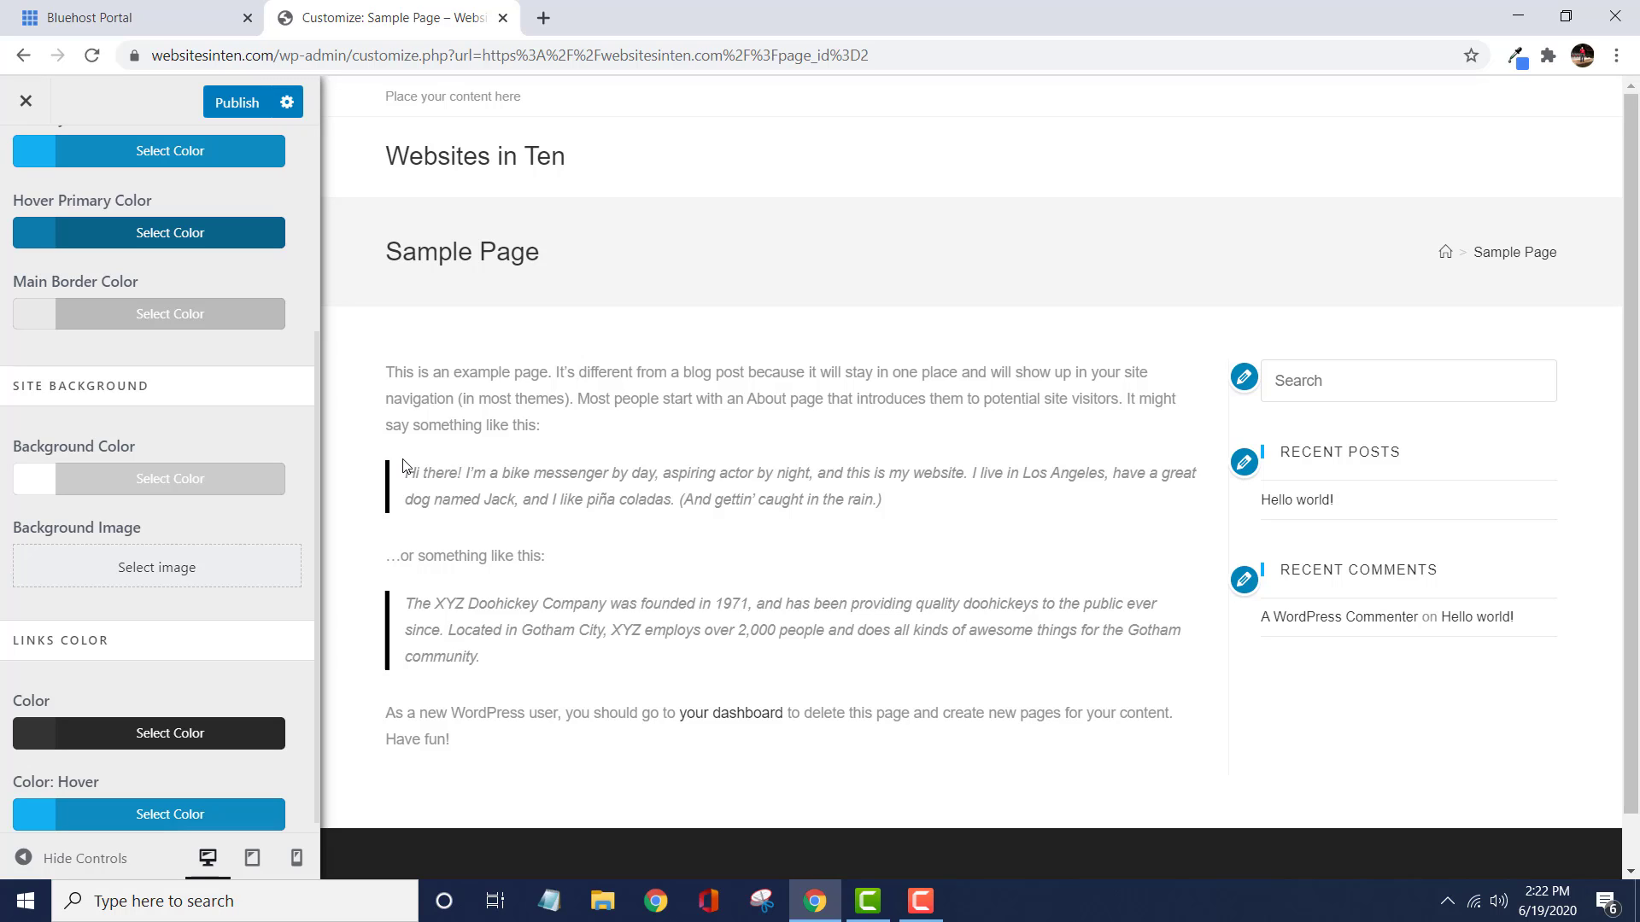
{"action": "left_click", "coordinate": [27, 485]}
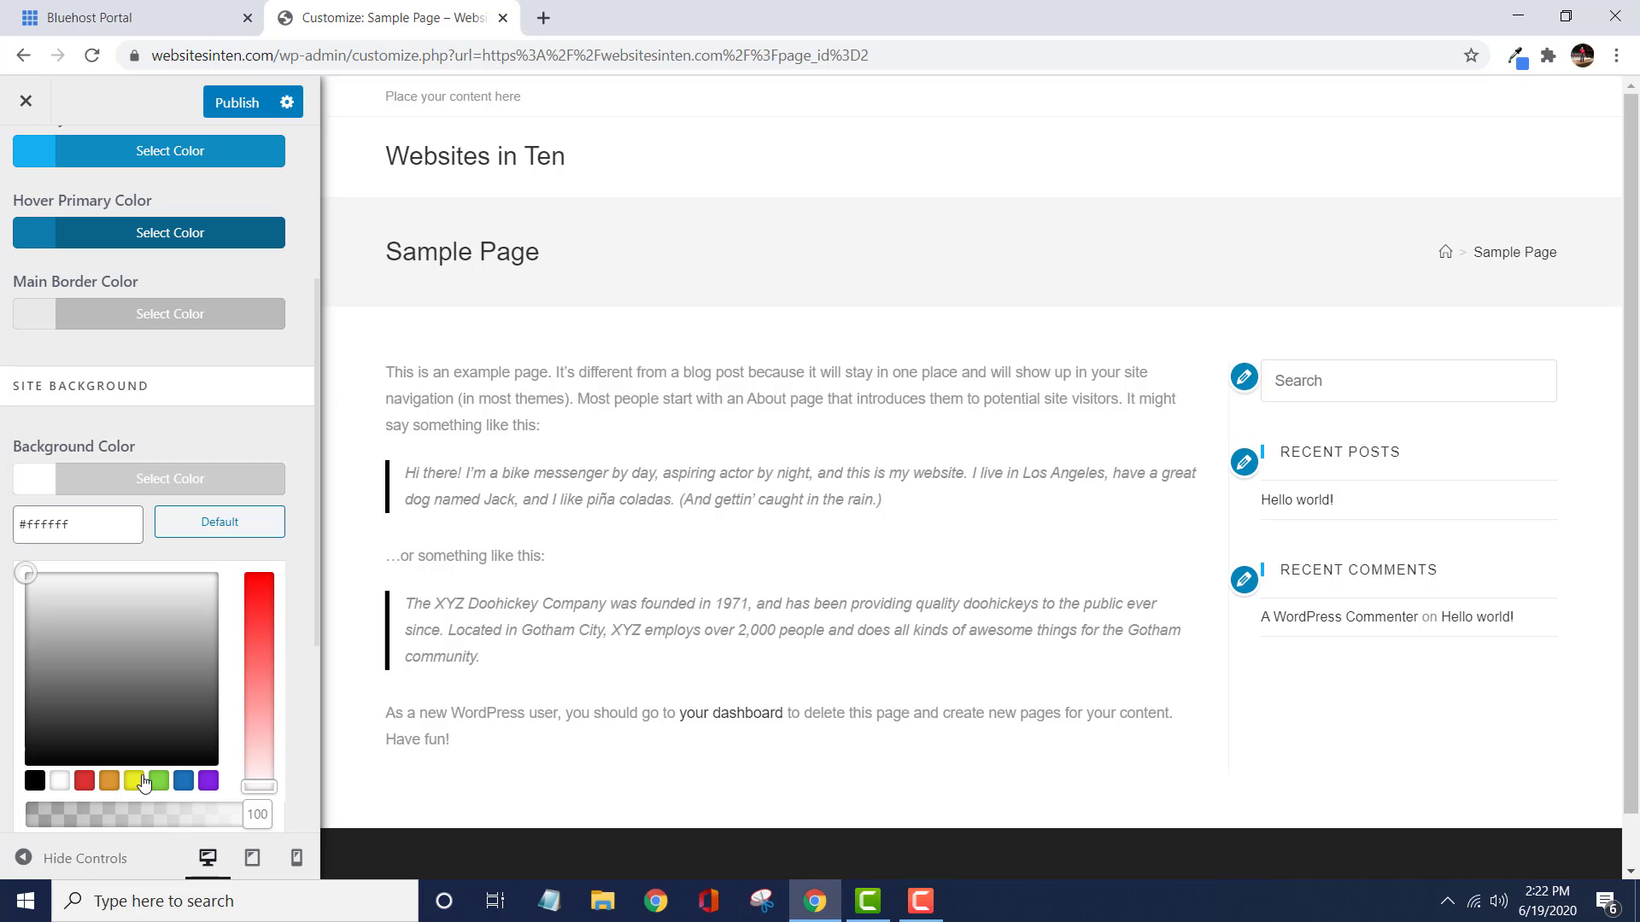
{"action": "left_click", "coordinate": [89, 783]}
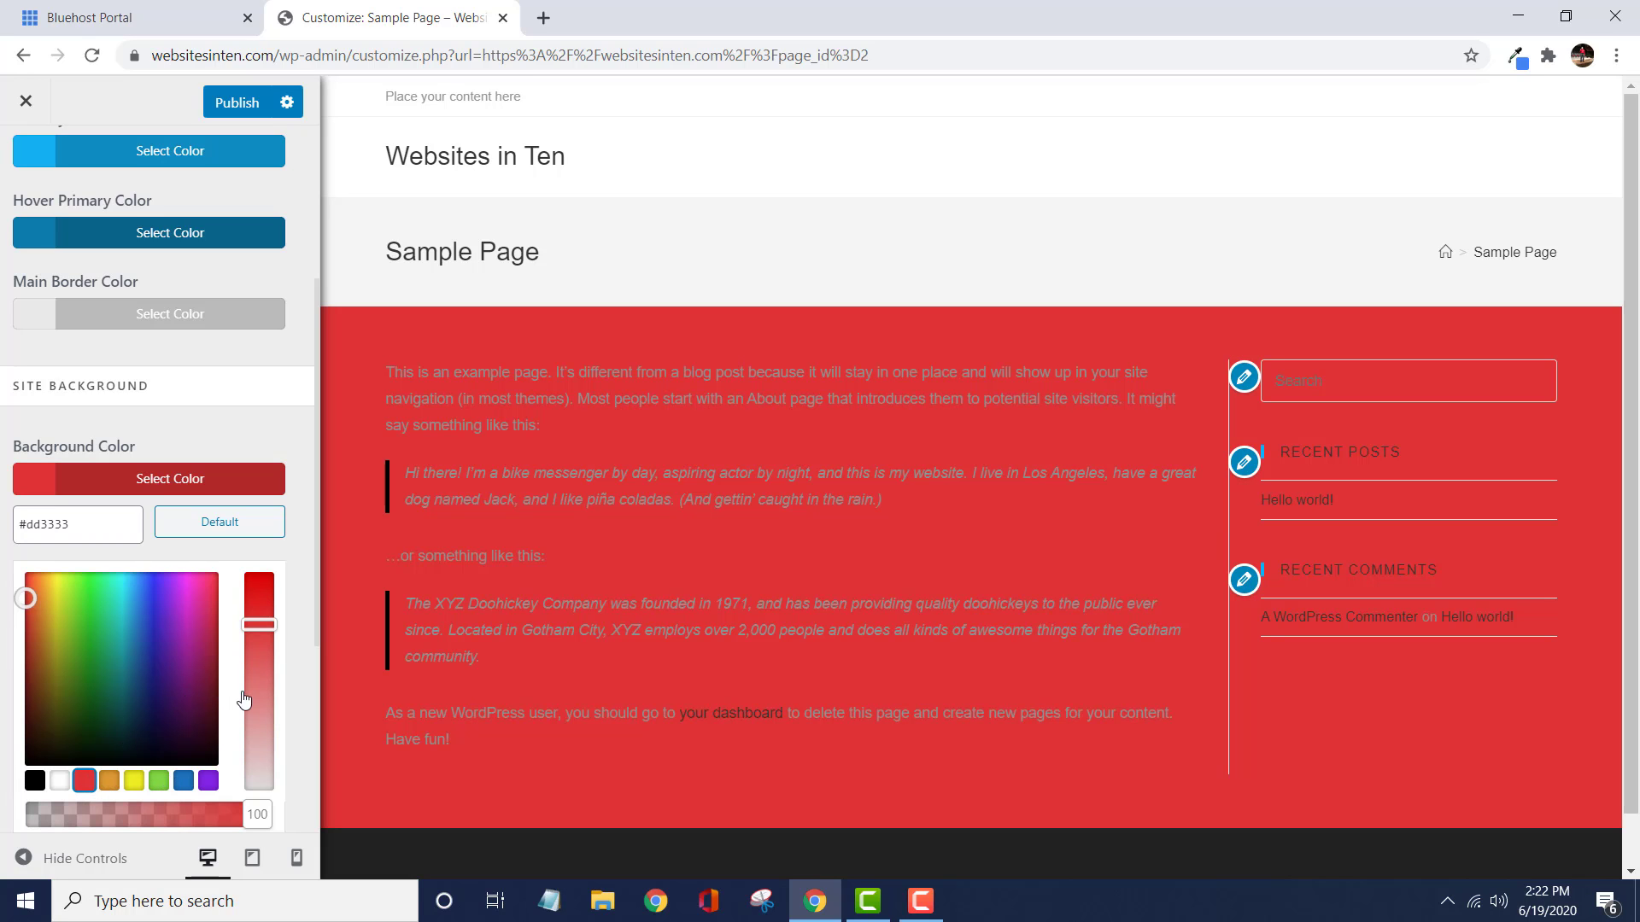
{"action": "left_click_drag", "start_coordinate": [270, 626], "coordinate": [275, 755]}
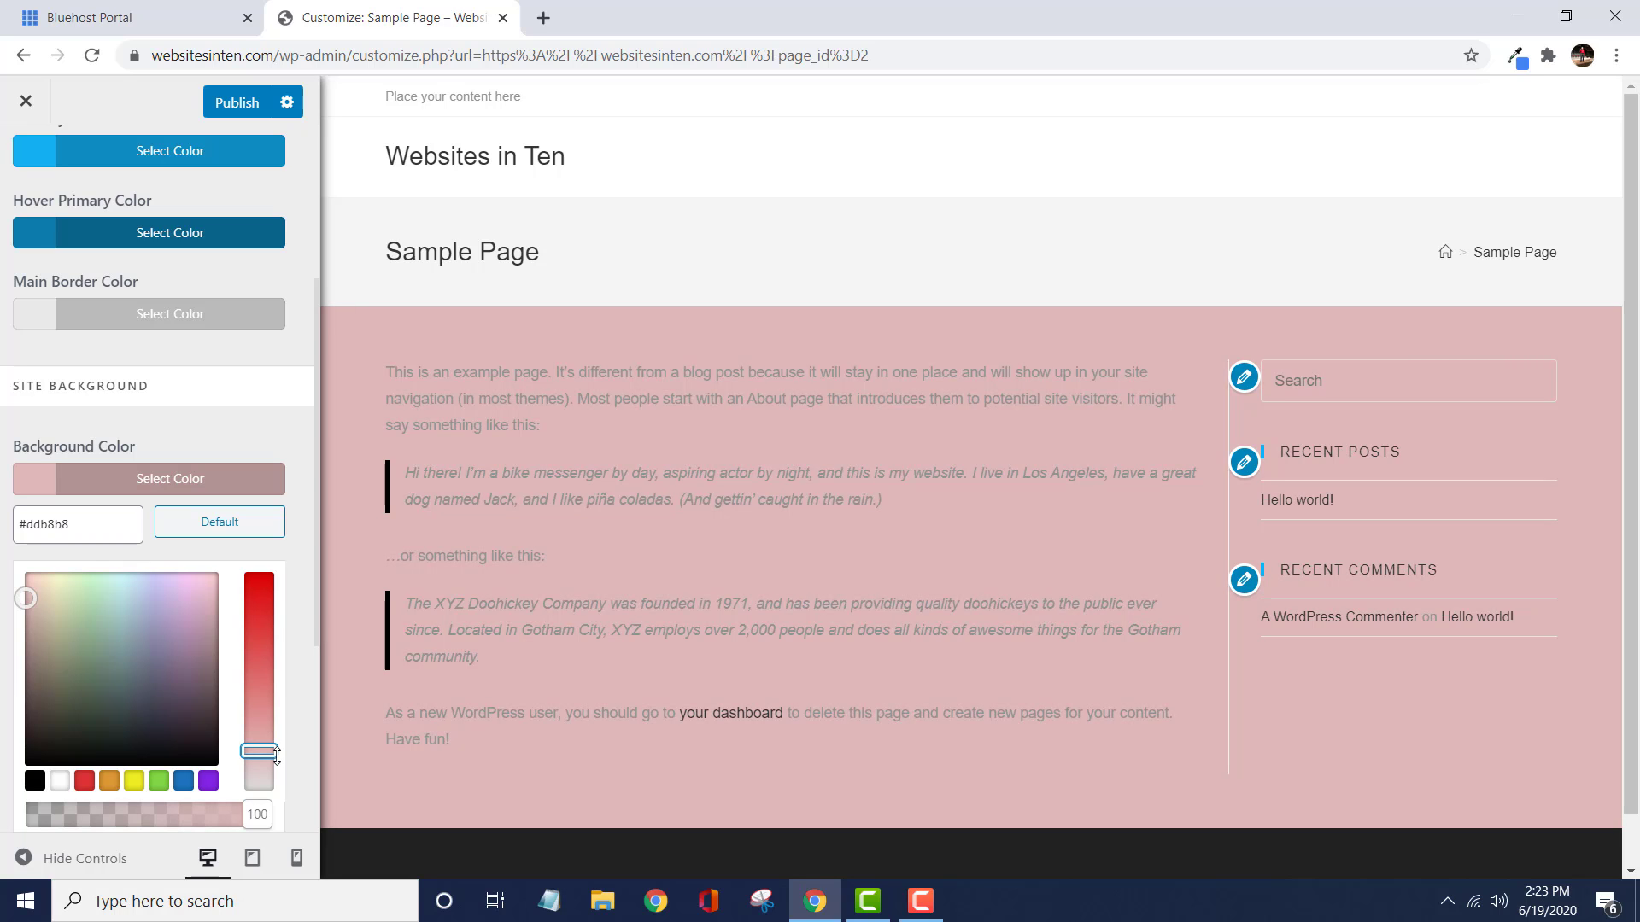
{"action": "left_click_drag", "start_coordinate": [275, 755], "coordinate": [258, 621]}
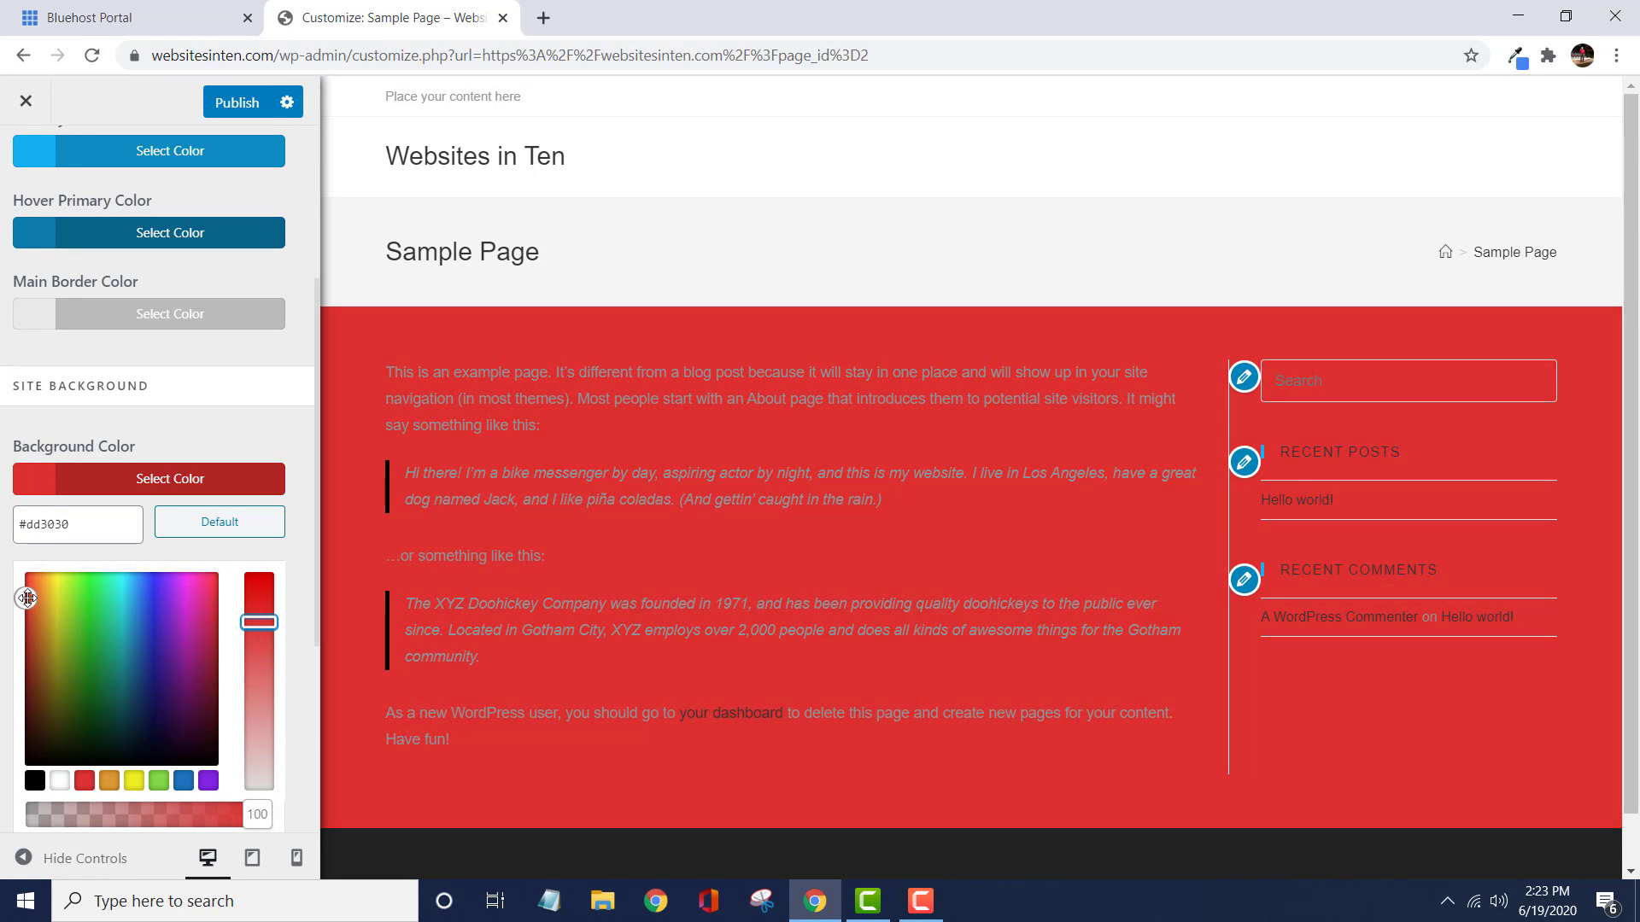
- Try a muted blue, #637a99, as the site background color and check it down the whole page preview
{"action": "left_click", "coordinate": [37, 628]}
{"action": "left_click_drag", "start_coordinate": [36, 629], "coordinate": [135, 653]}
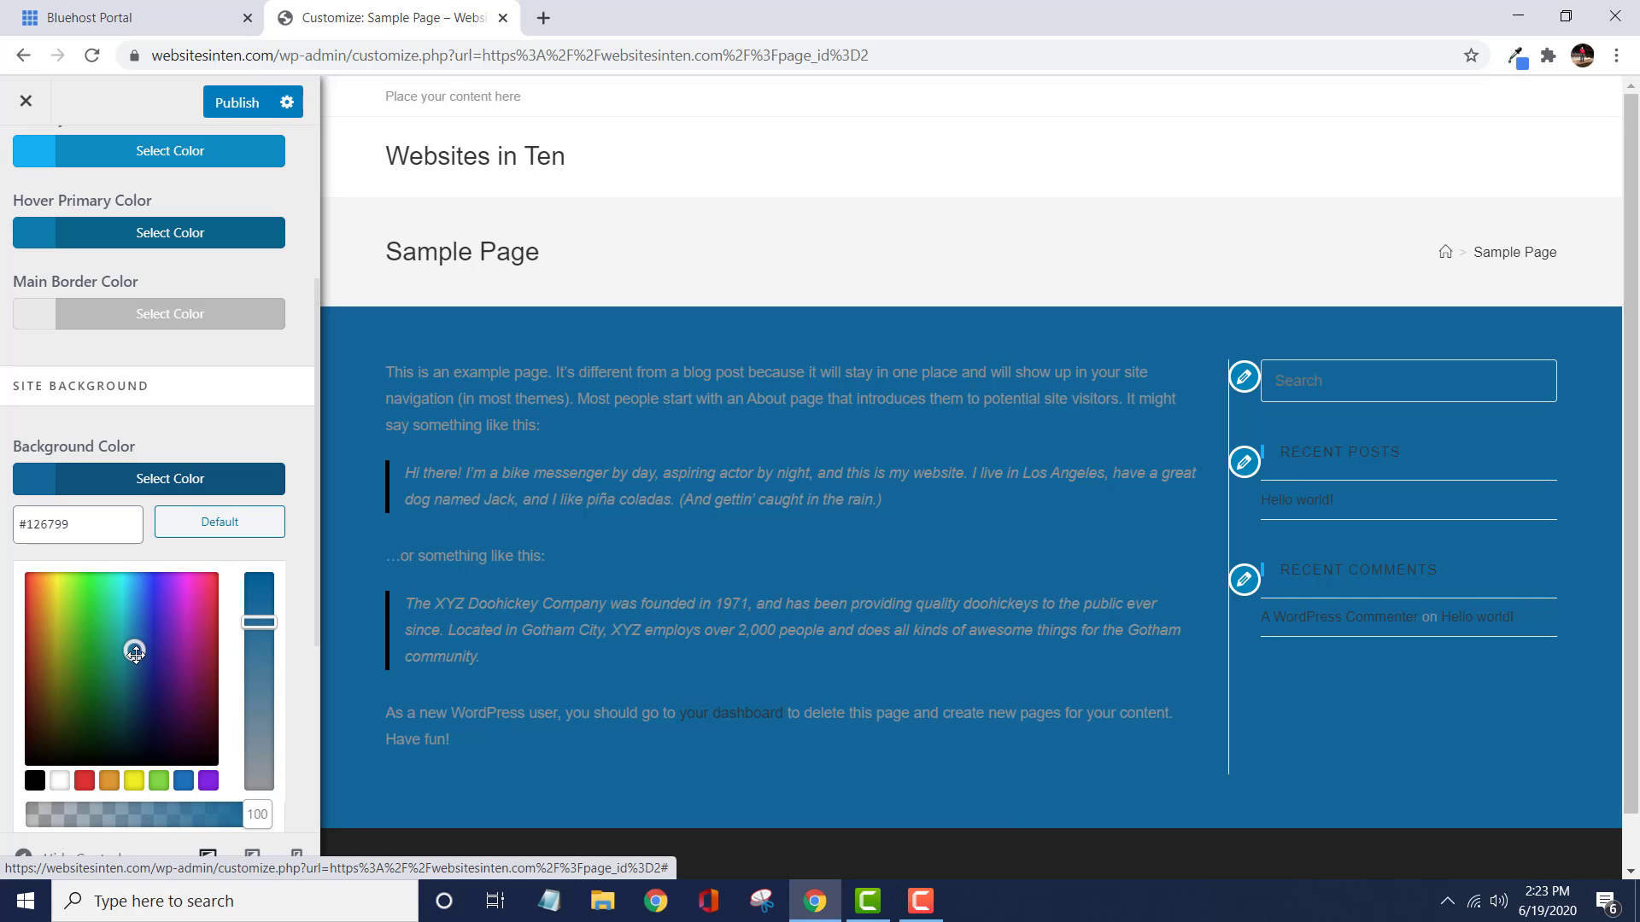
{"action": "left_click_drag", "start_coordinate": [257, 623], "coordinate": [264, 722]}
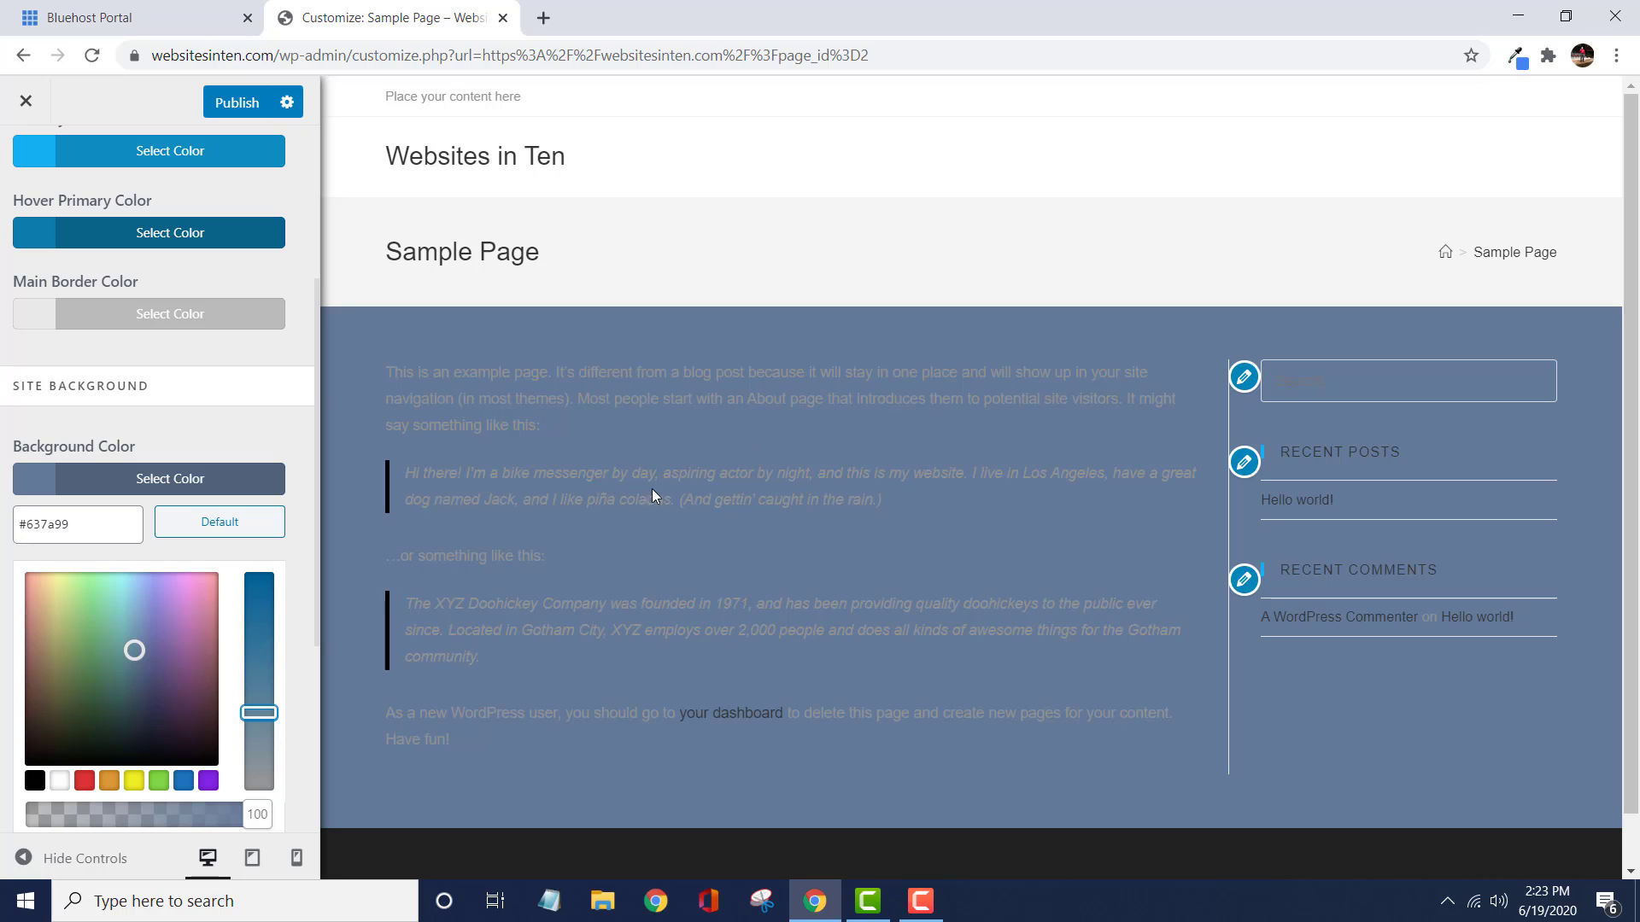
{"action": "left_click_drag", "start_coordinate": [1630, 427], "coordinate": [1638, 558]}
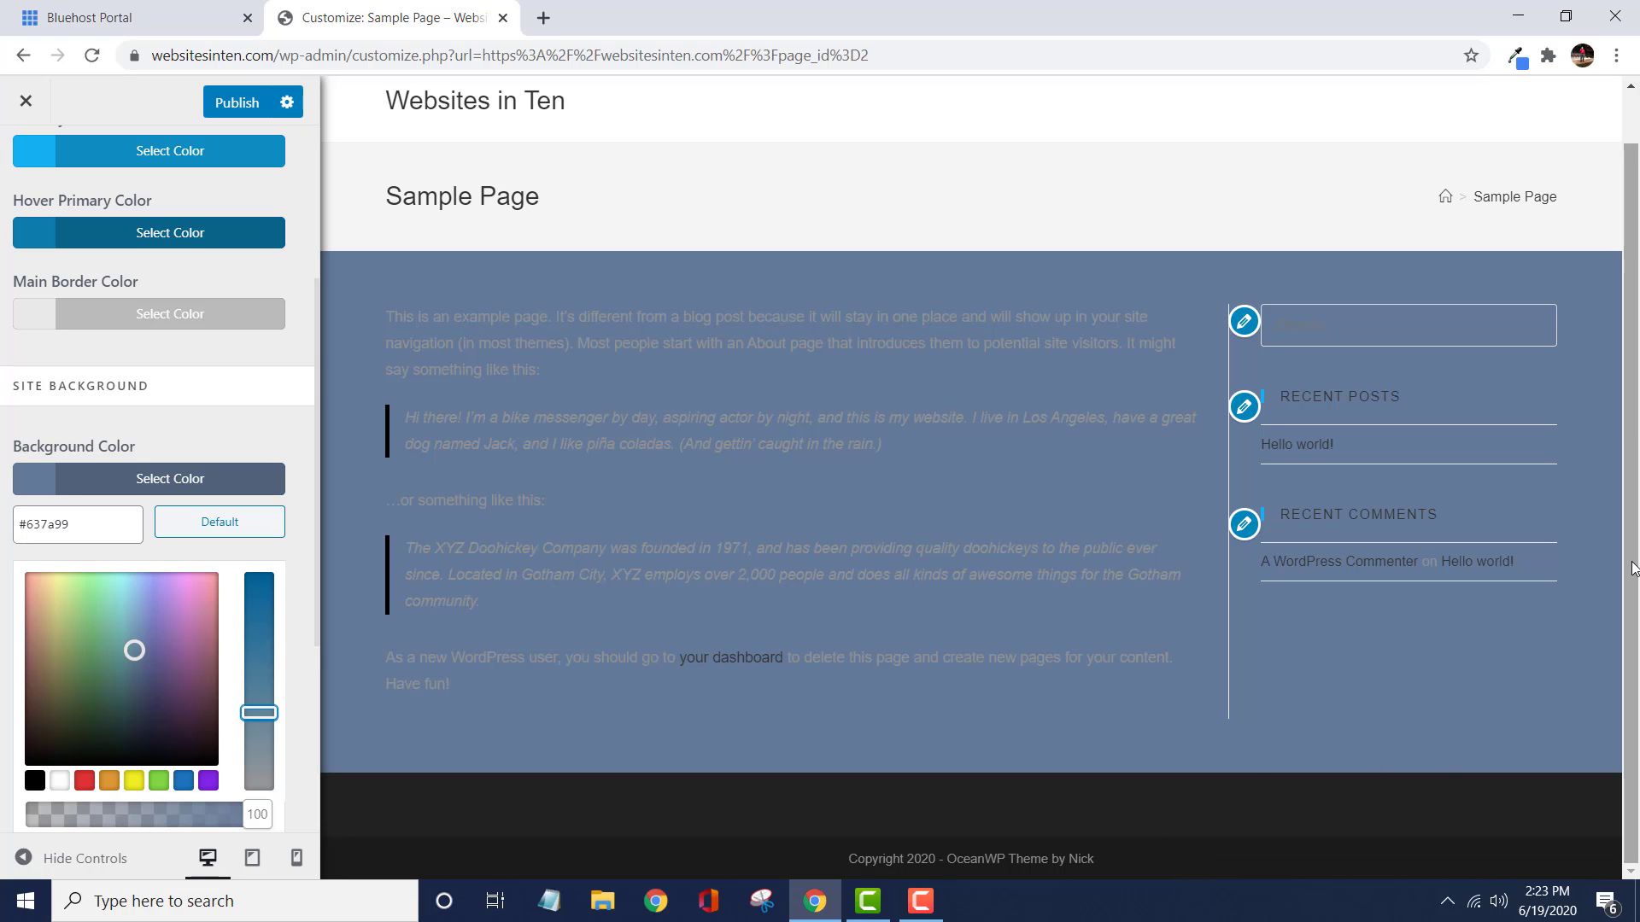
{"action": "left_click_drag", "start_coordinate": [1632, 568], "coordinate": [1633, 450]}
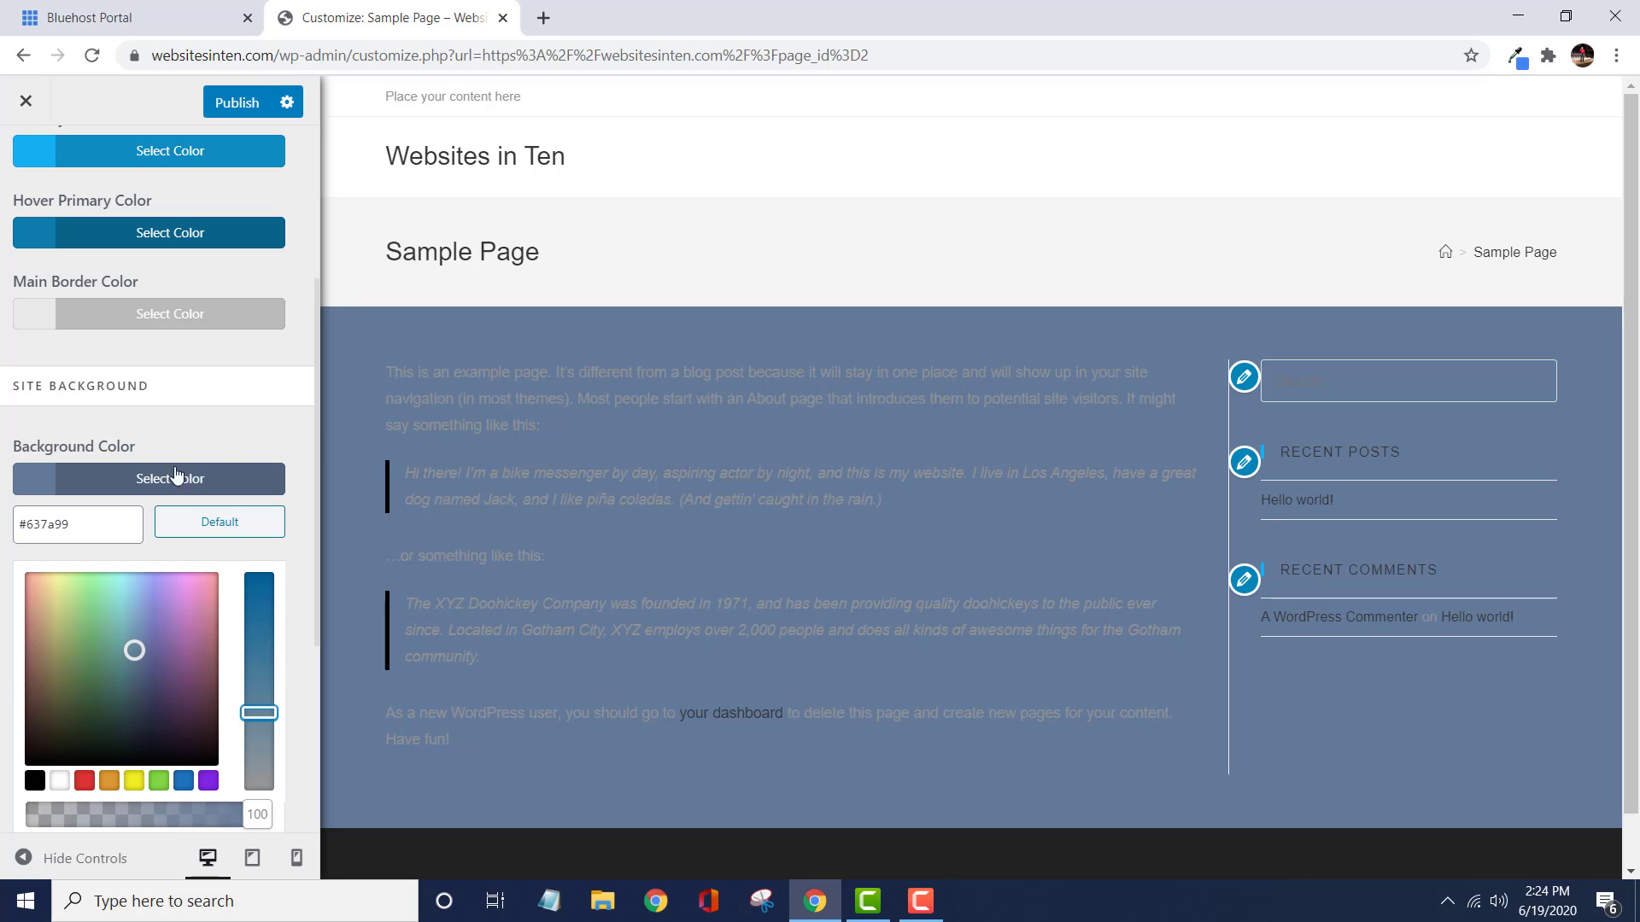
- Set the site background color to white, #ffffff
{"action": "left_click", "coordinate": [23, 485]}
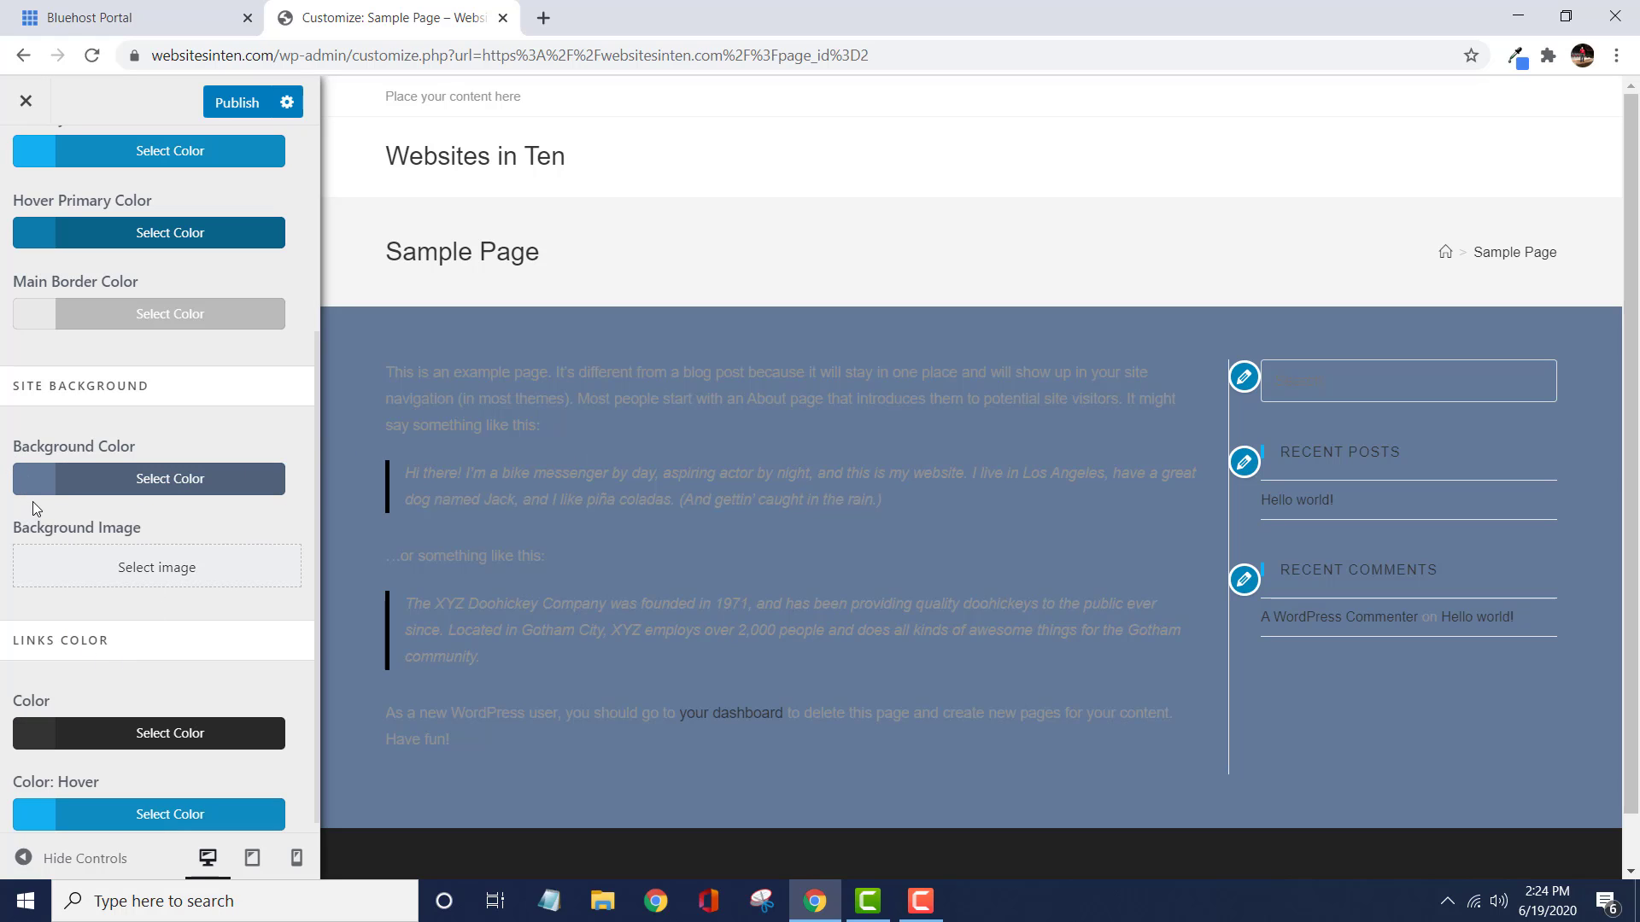
{"action": "left_click", "coordinate": [34, 485]}
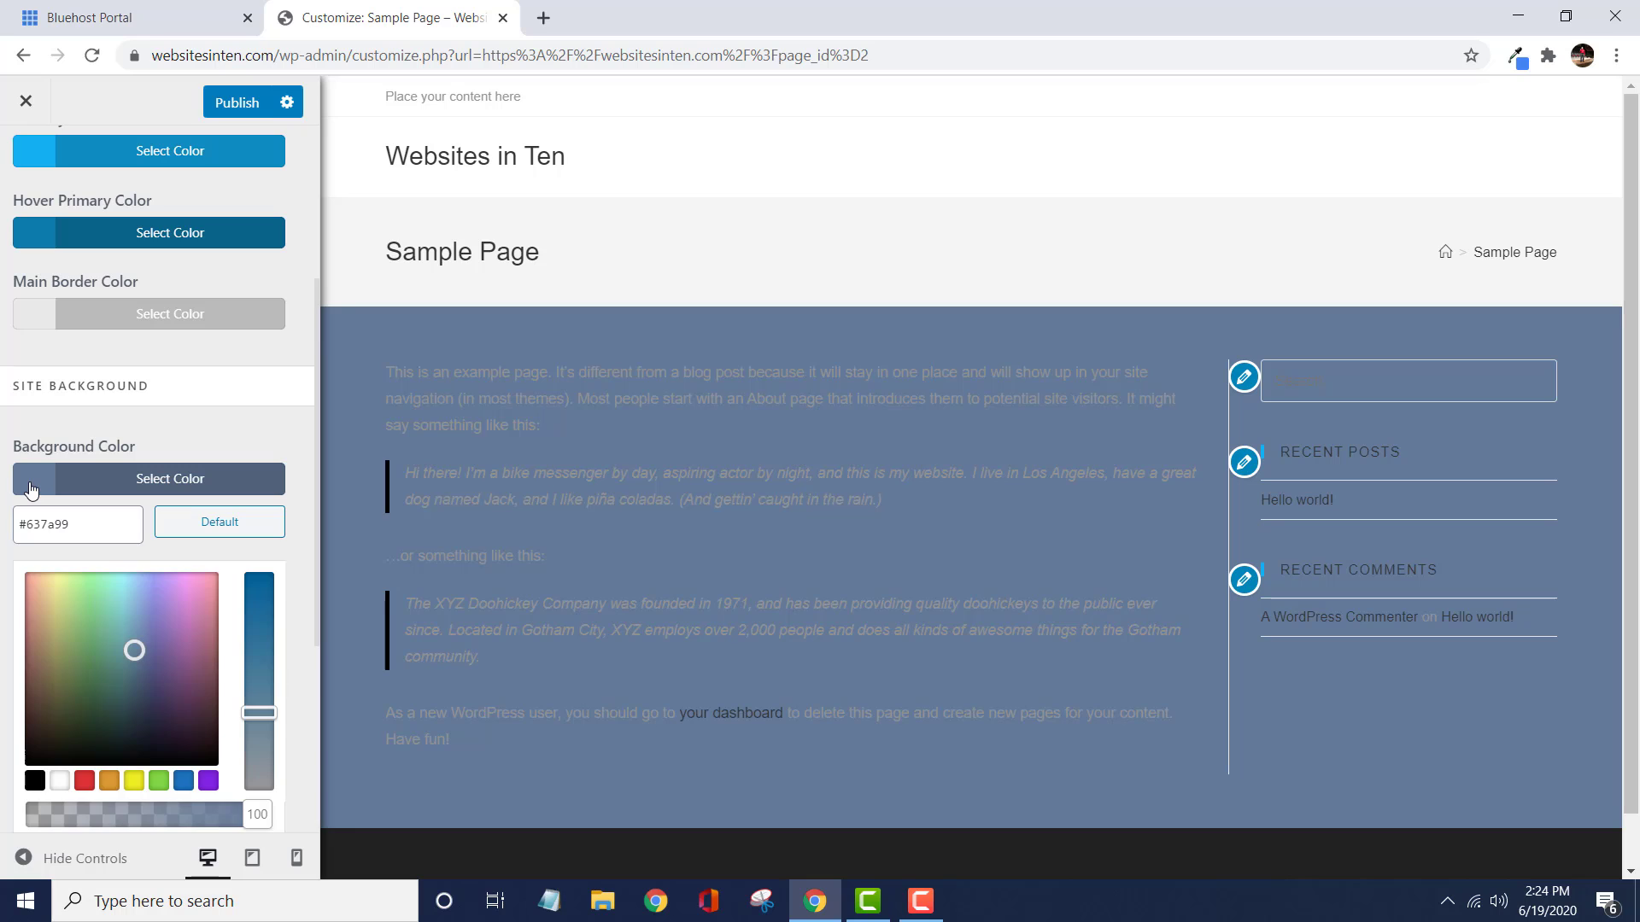
{"action": "left_click", "coordinate": [59, 779]}
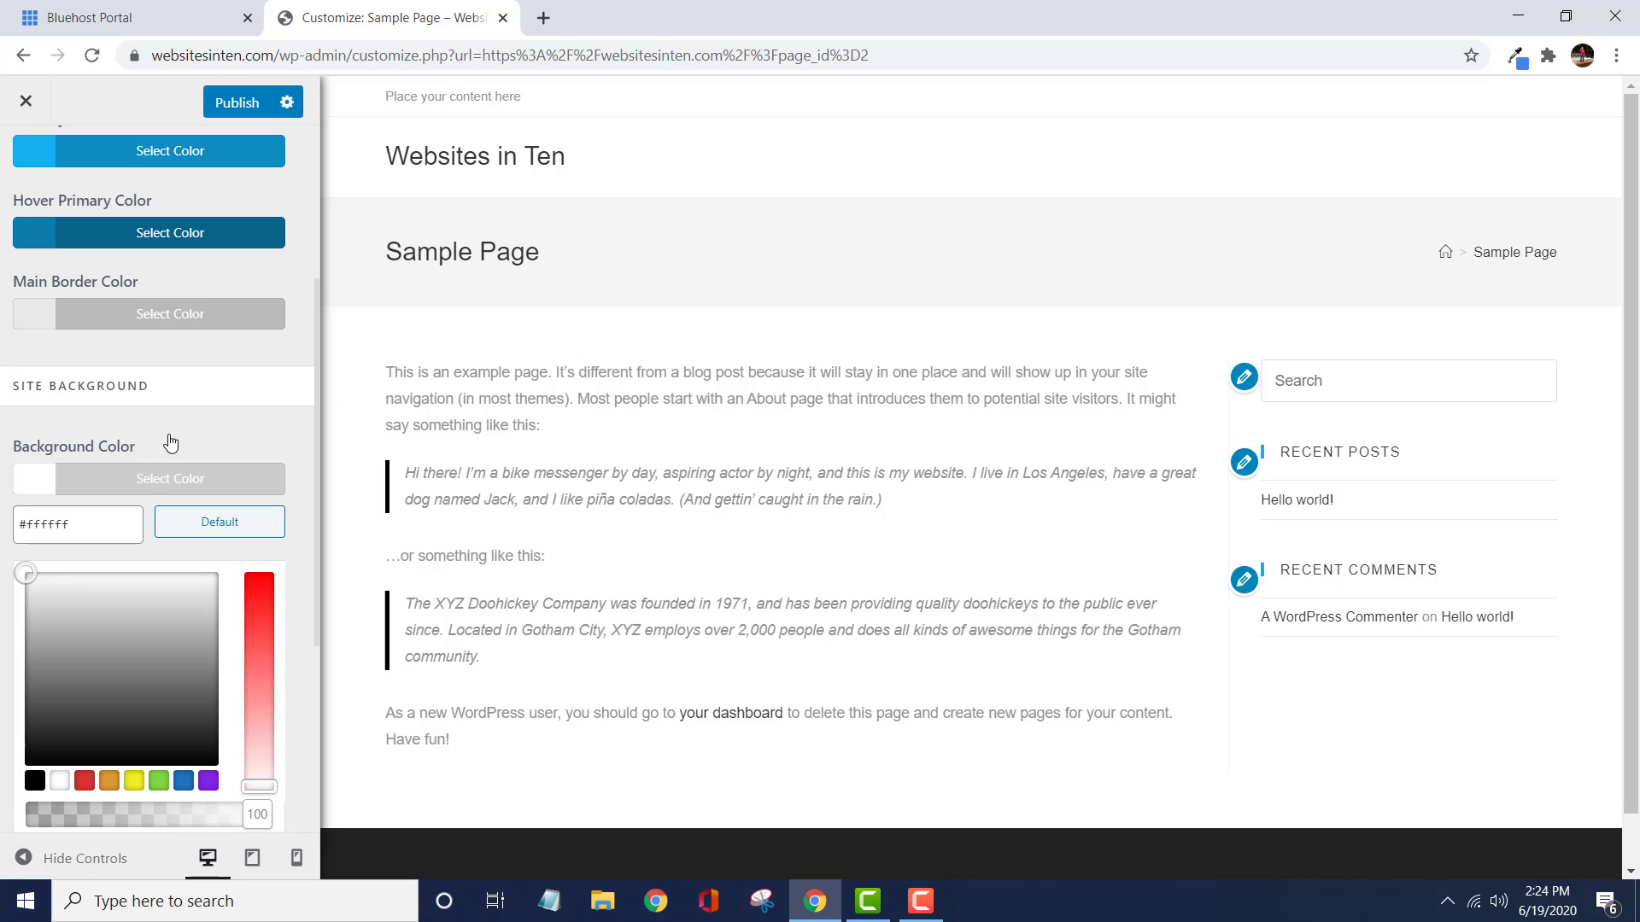
- Leave General Styling and open the General Settings section of General Options
{"action": "scroll", "coordinate": [170, 442], "scroll_direction": "down", "scroll_amount": 4}
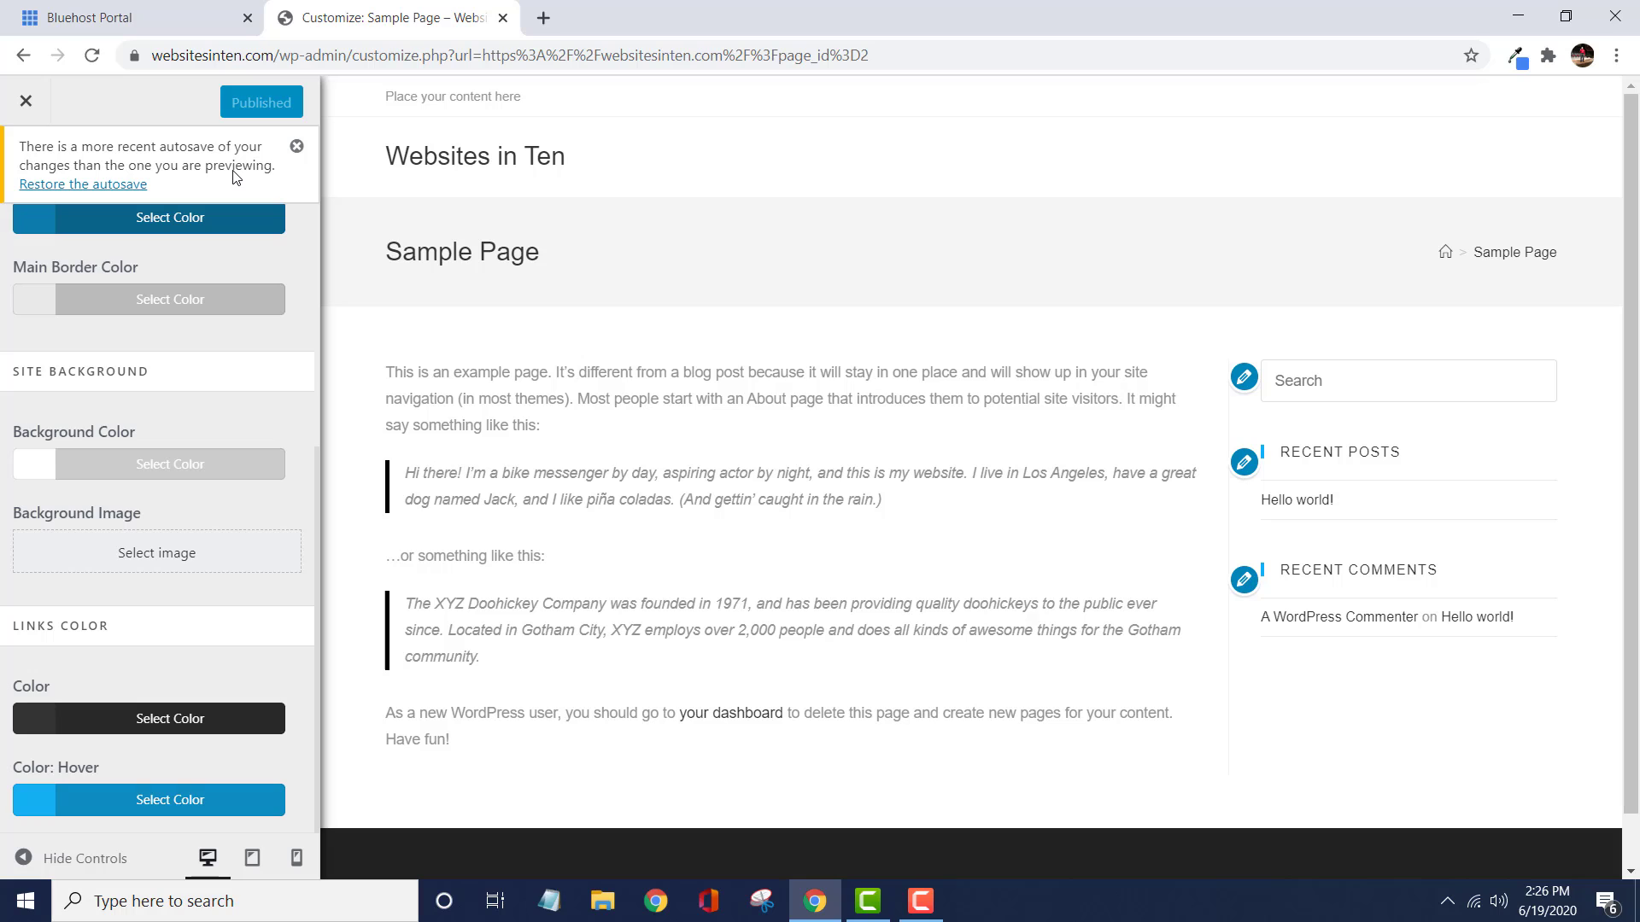
{"action": "scroll", "coordinate": [237, 176], "scroll_direction": "up", "scroll_amount": 5}
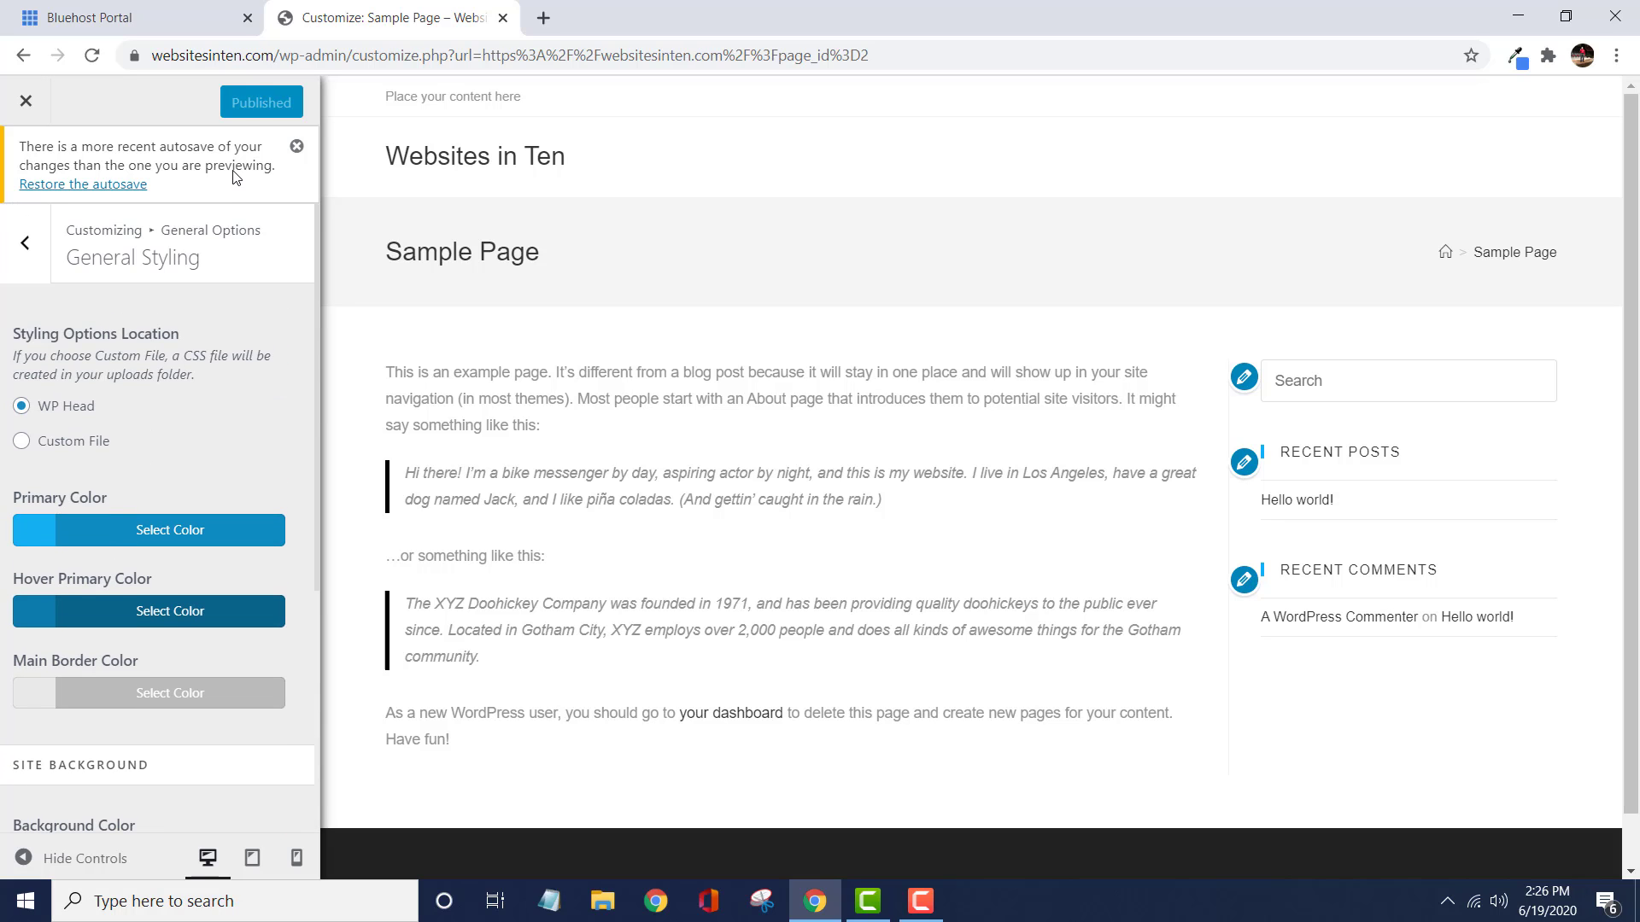
{"action": "left_click", "coordinate": [26, 245]}
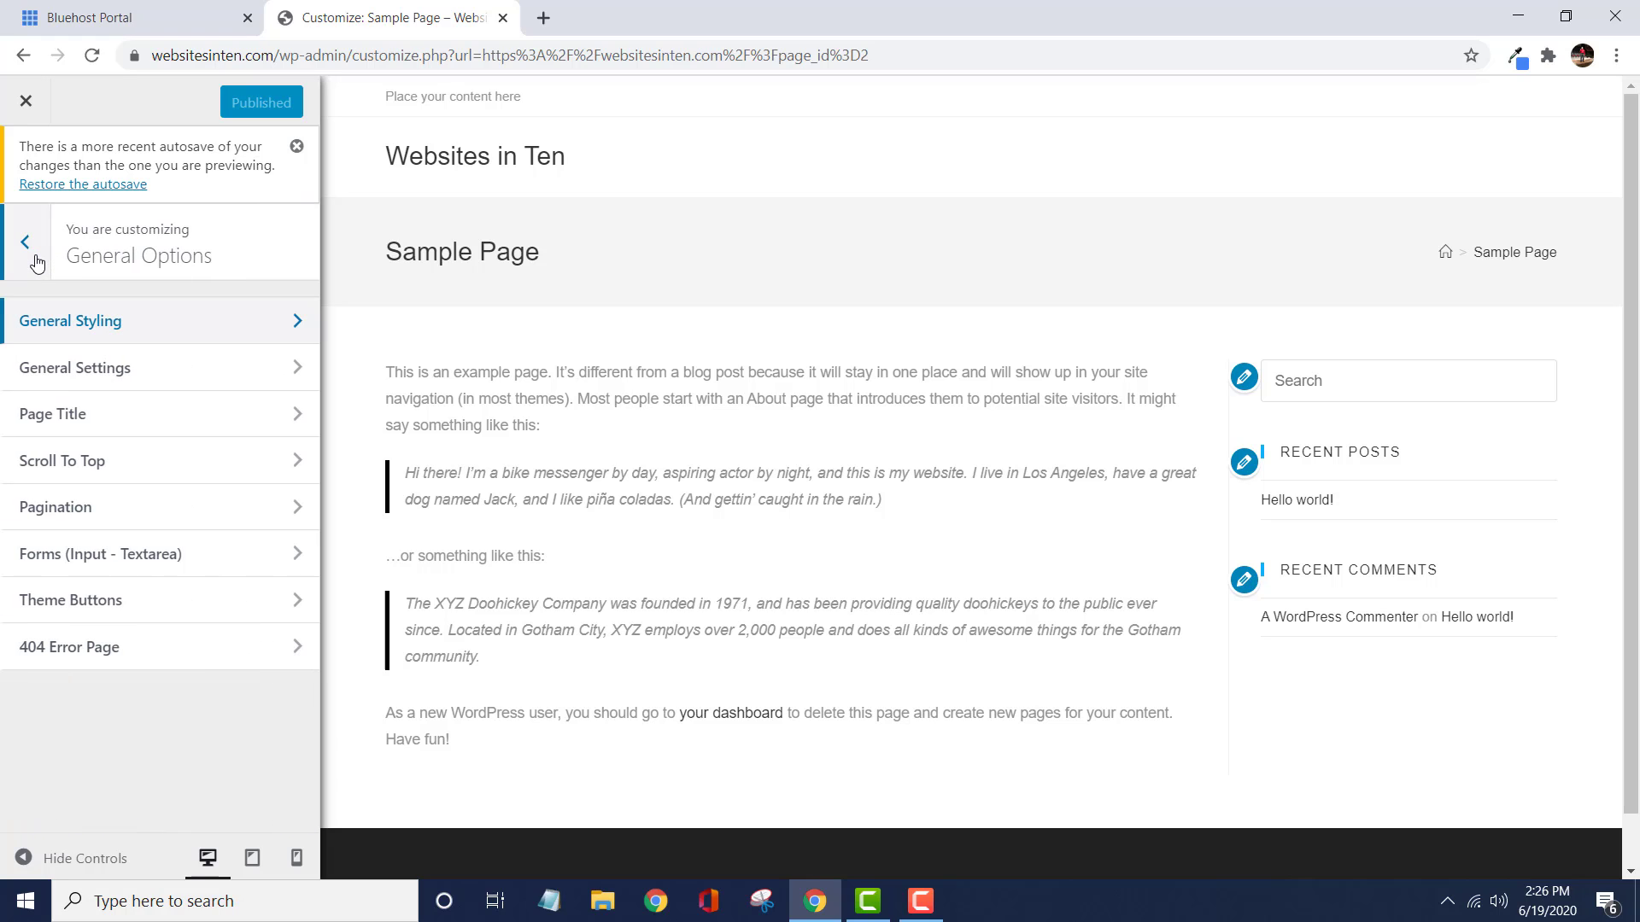
{"action": "left_click", "coordinate": [80, 376]}
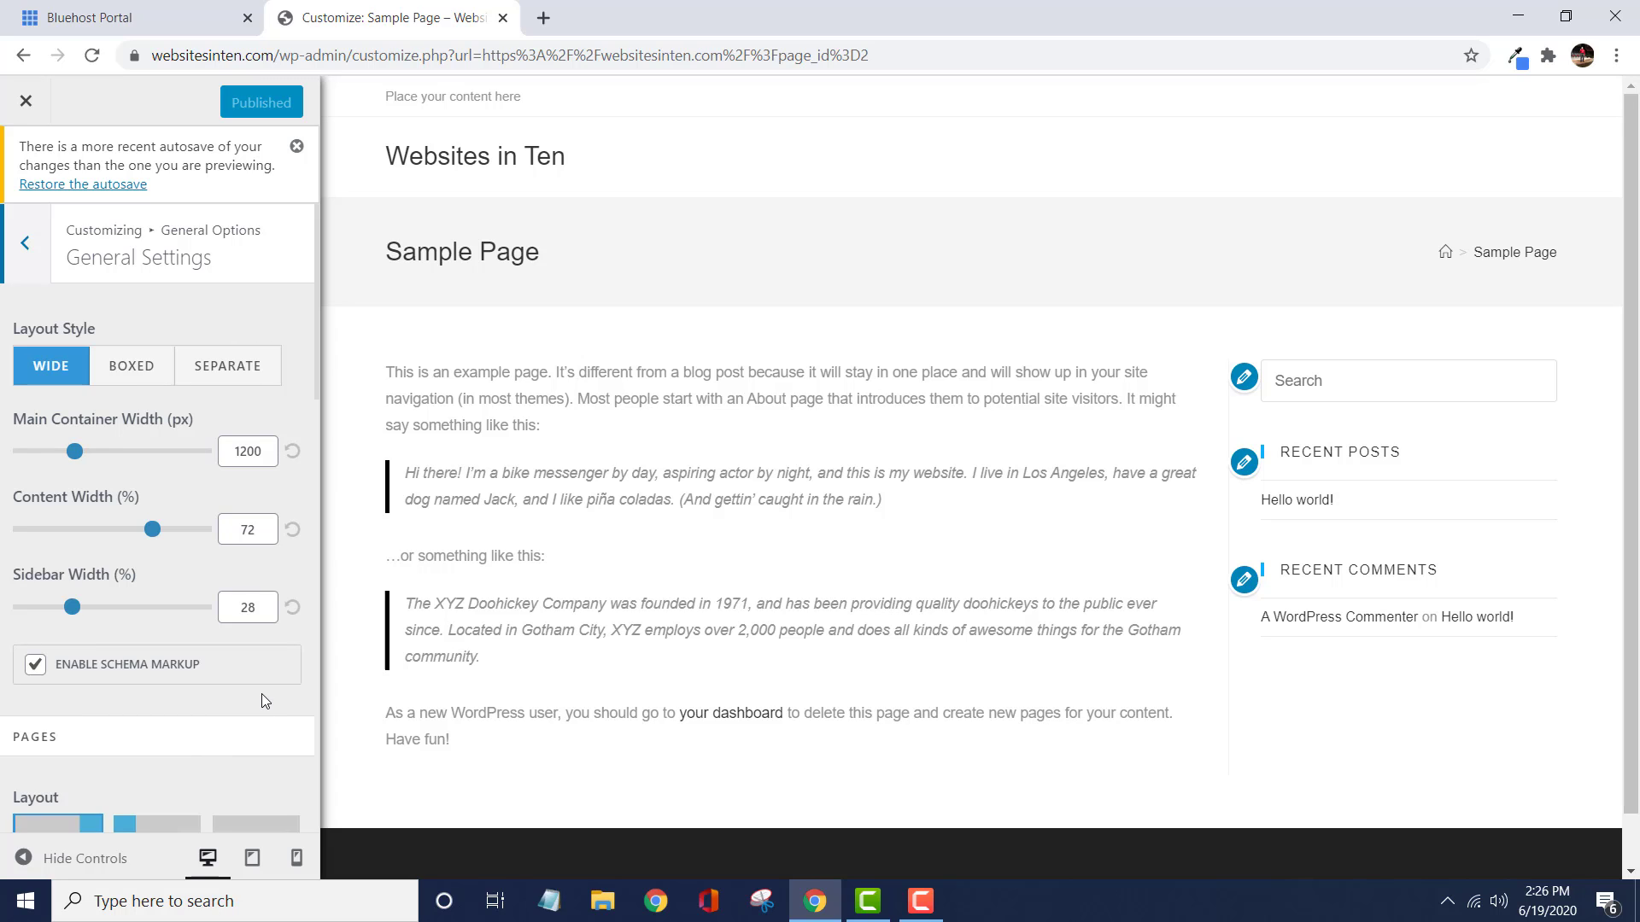
- Try the Separate layout style for the site and return it to Wide
{"action": "scroll", "coordinate": [261, 700], "scroll_direction": "down", "scroll_amount": 1}
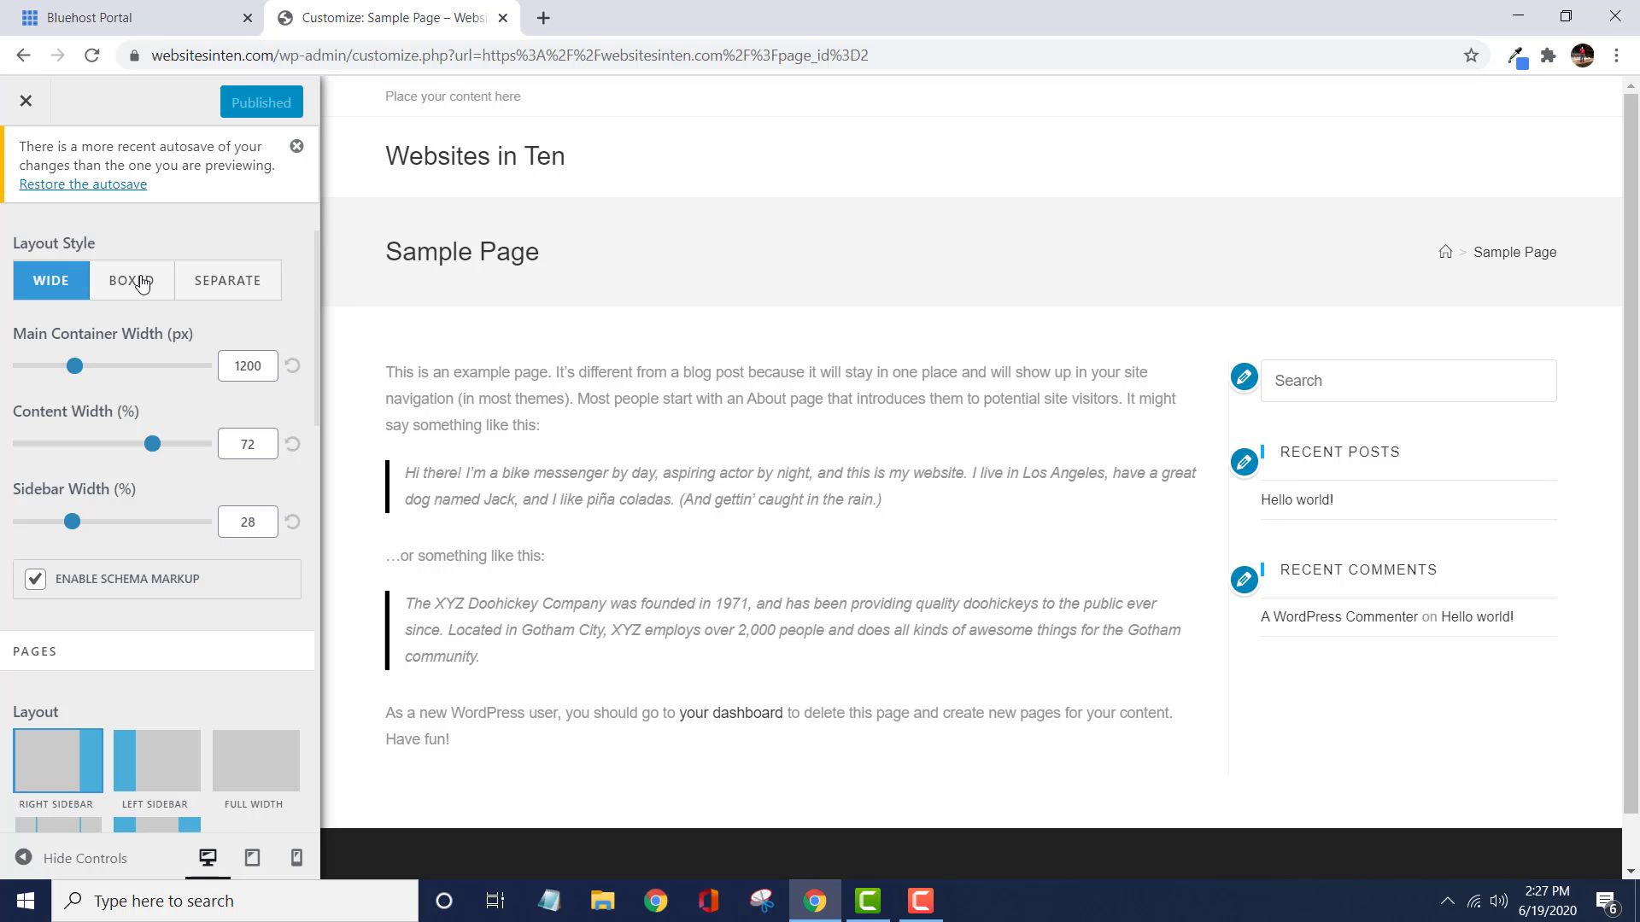
{"action": "left_click", "coordinate": [229, 282]}
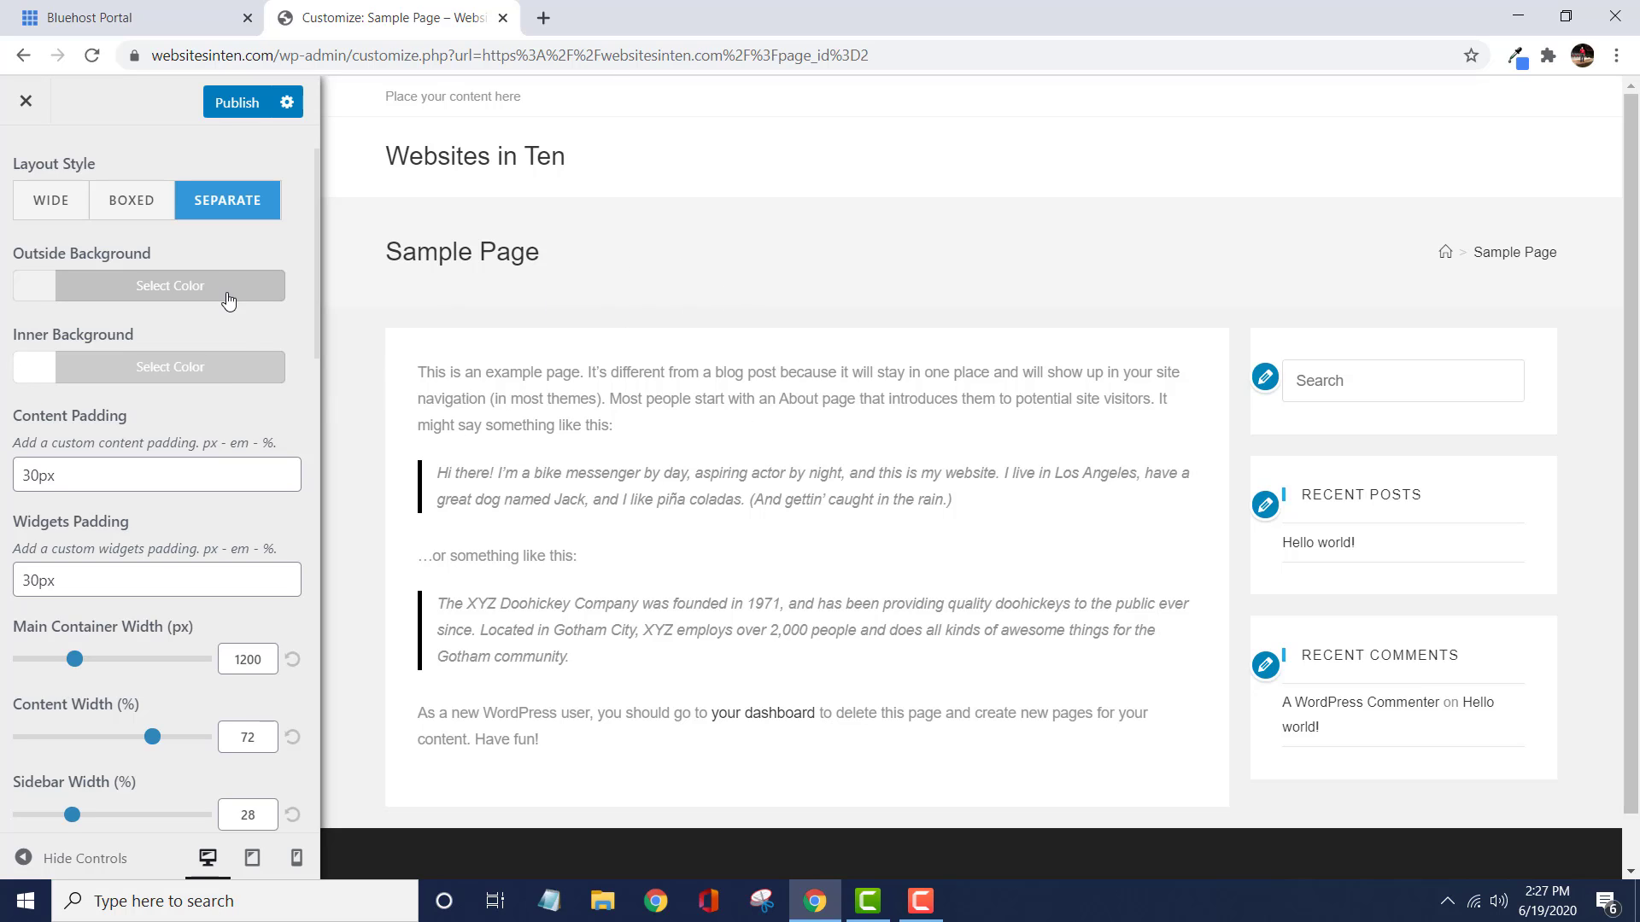
{"action": "left_click", "coordinate": [64, 220]}
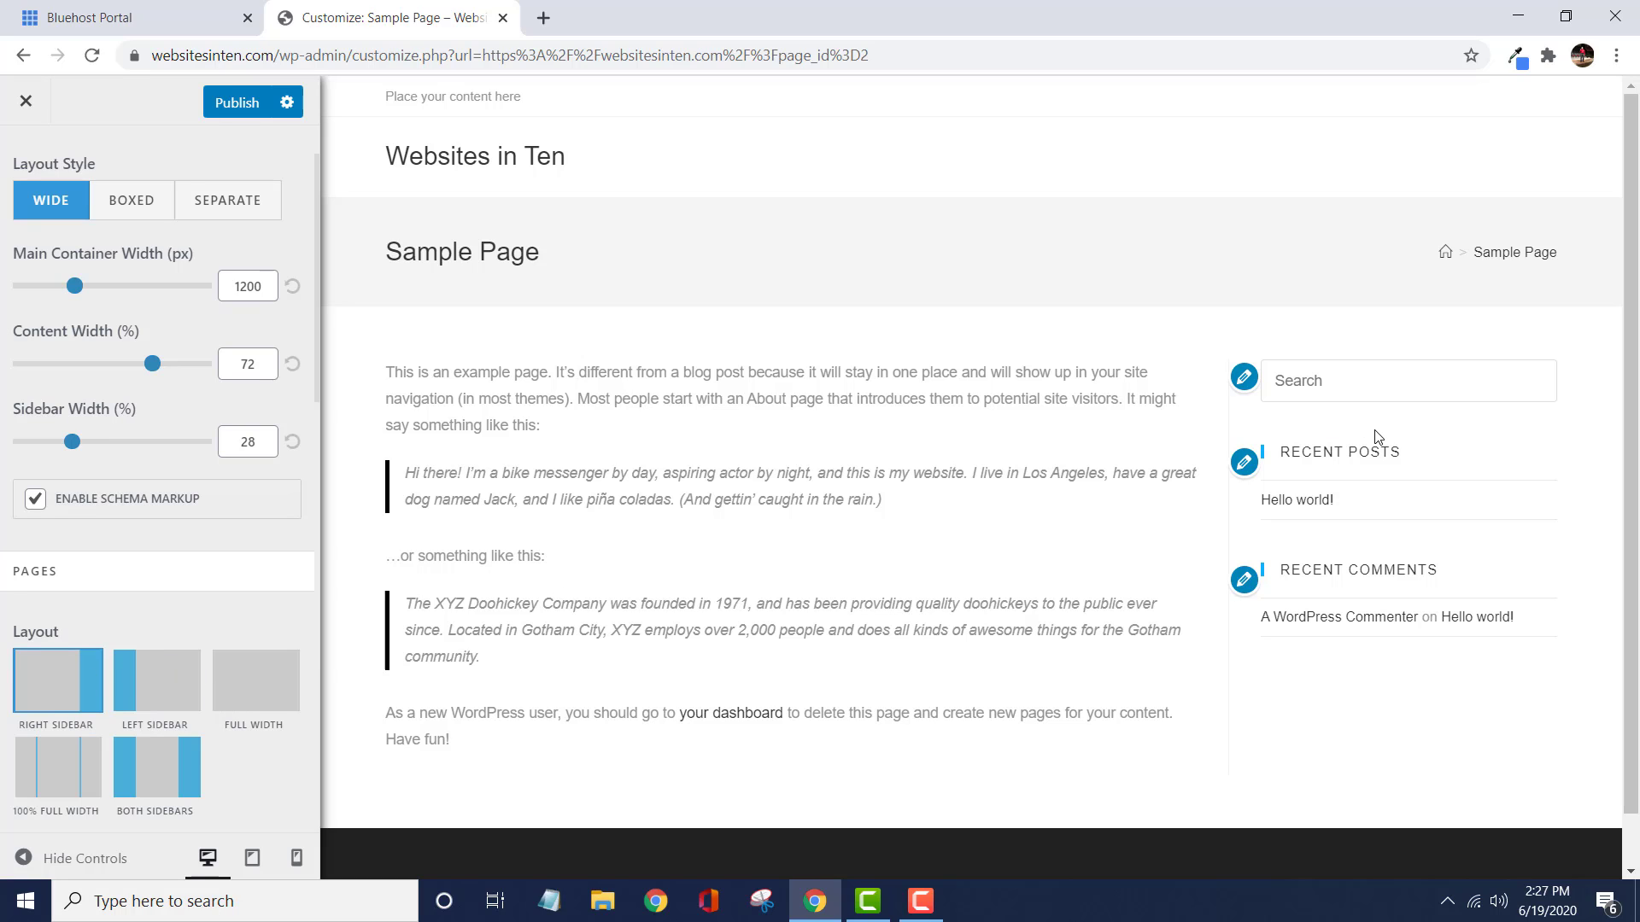
- Preview the Left Sidebar layout for pages and set the pages layout to Full Width
{"action": "left_click", "coordinate": [147, 684]}
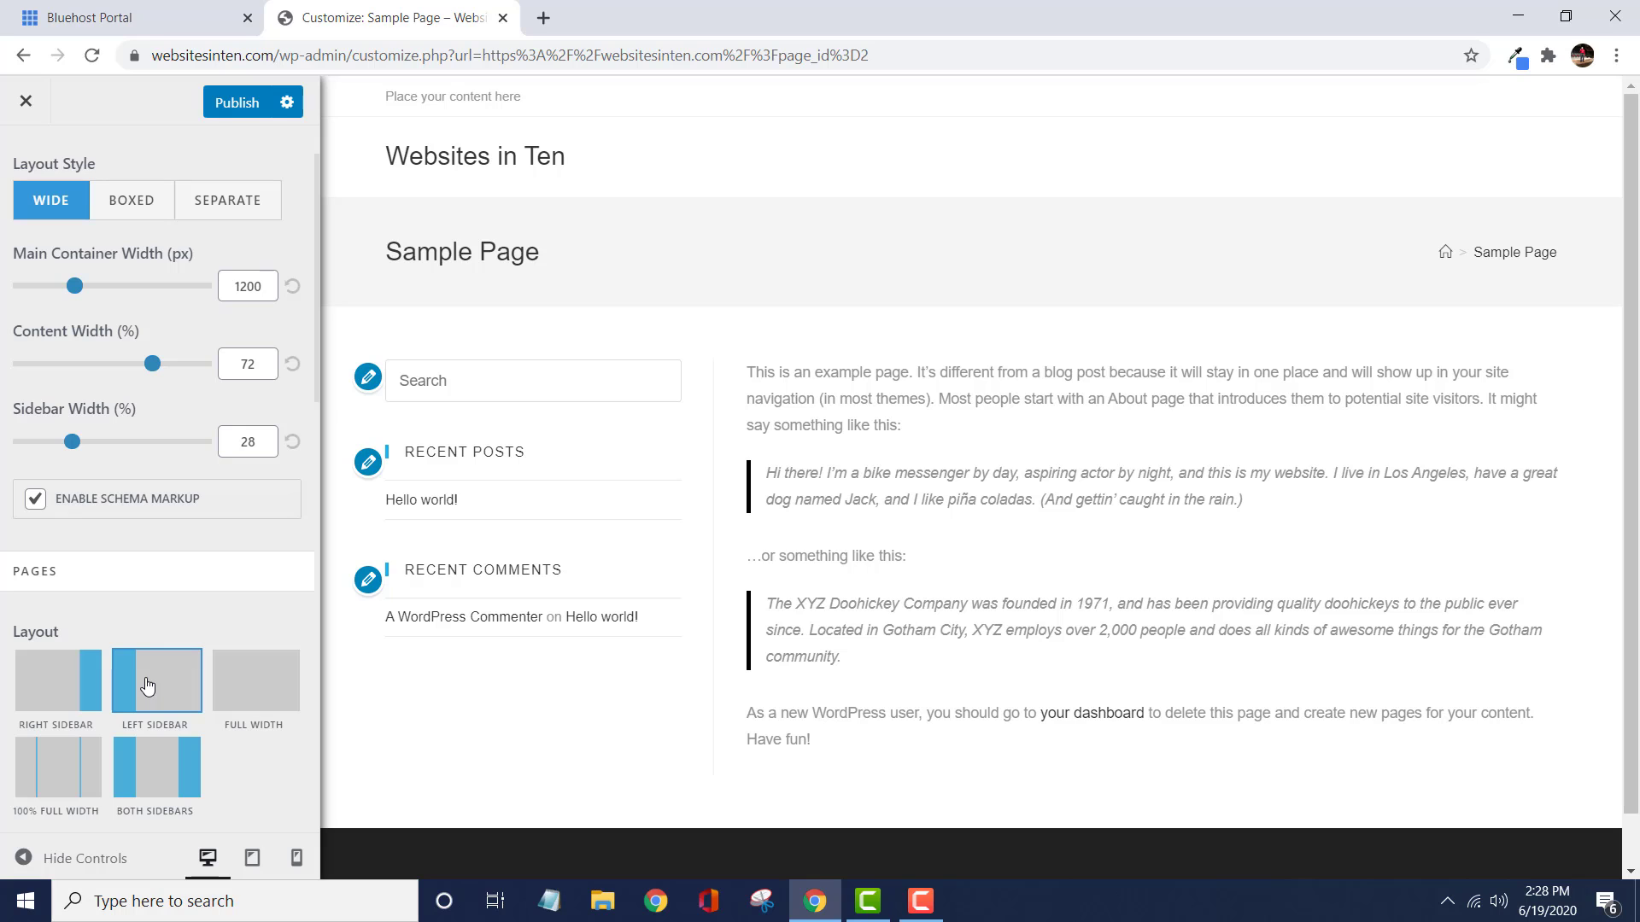
{"action": "left_click", "coordinate": [261, 669]}
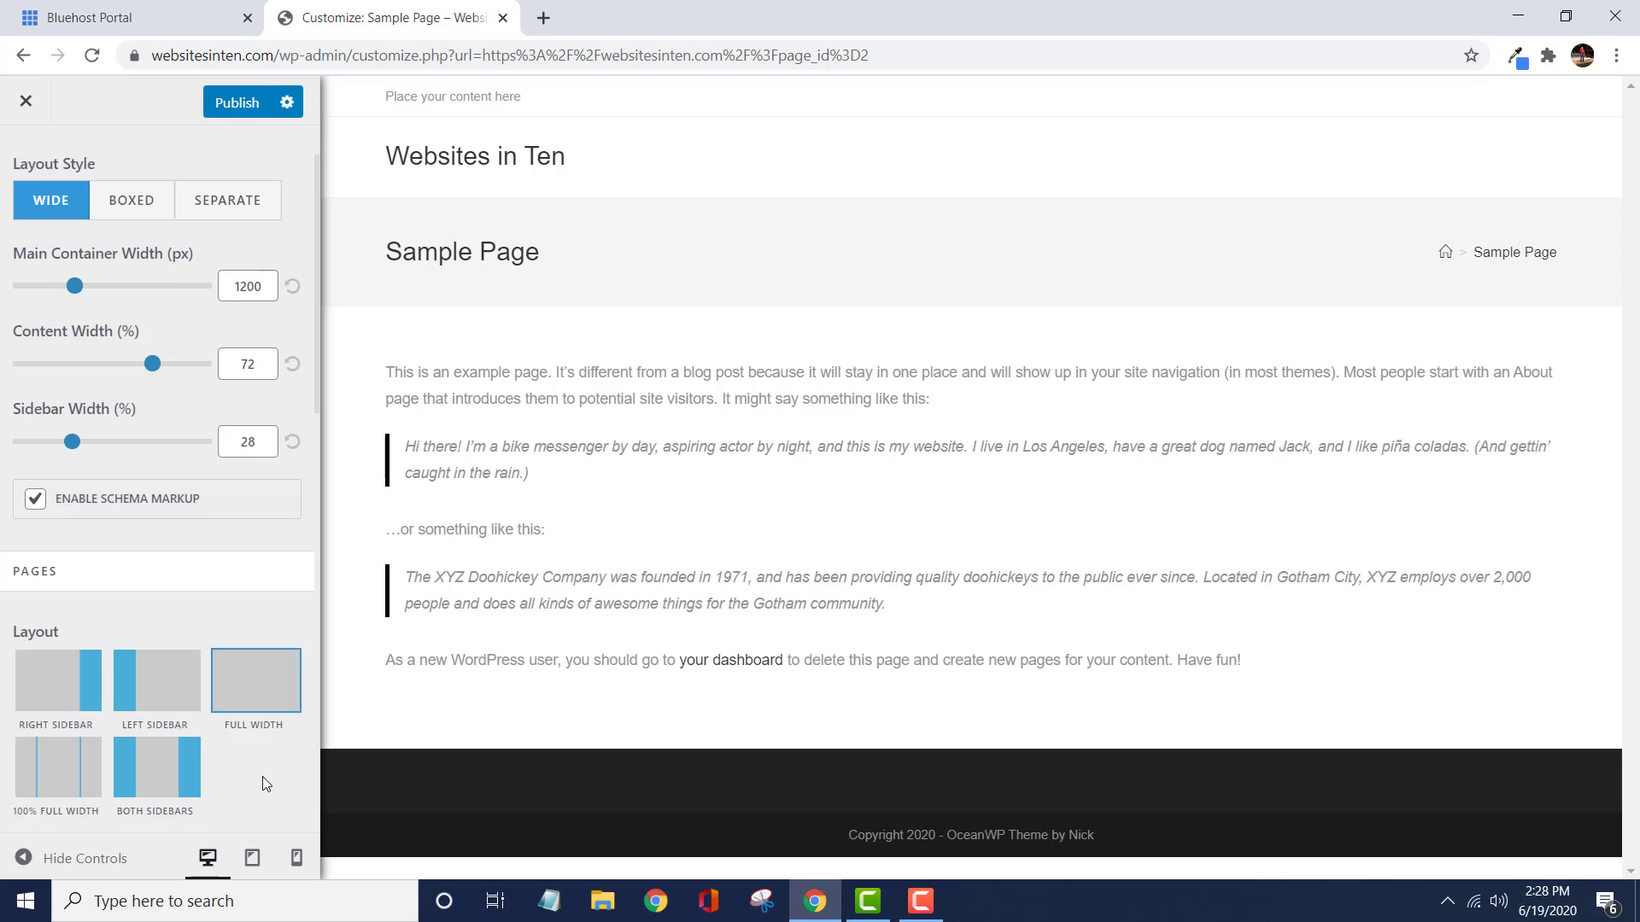
- Look through the remaining General Settings, including content padding, search result page and OpenGraph options
{"action": "scroll", "coordinate": [263, 777], "scroll_direction": "down", "scroll_amount": 3}
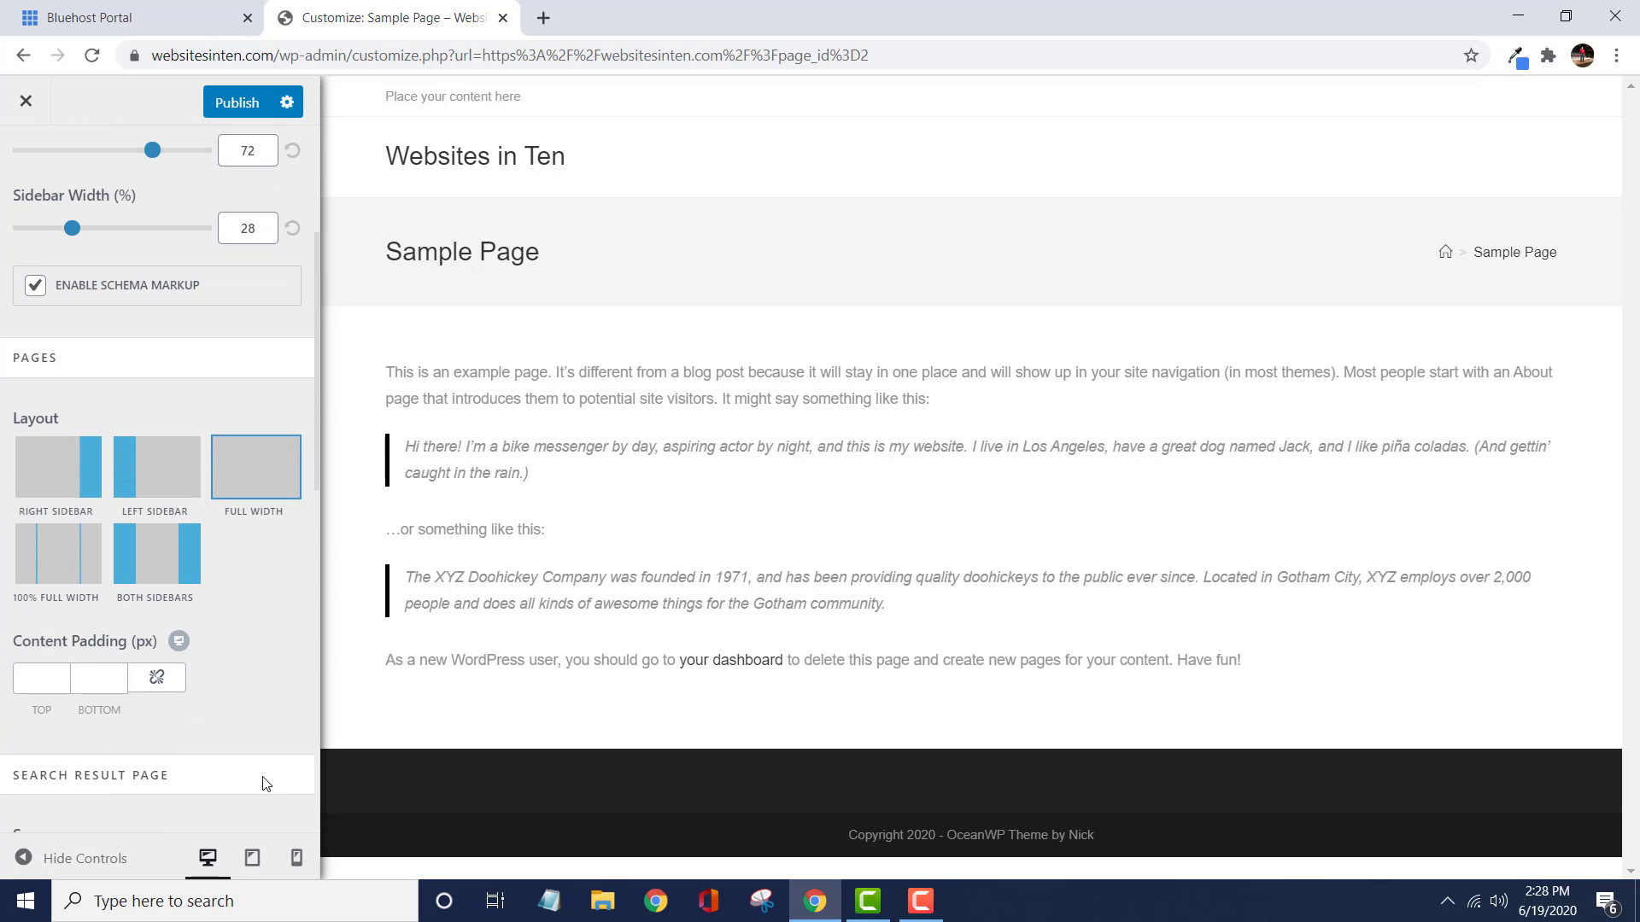
{"action": "scroll", "coordinate": [265, 783], "scroll_direction": "down", "scroll_amount": 3}
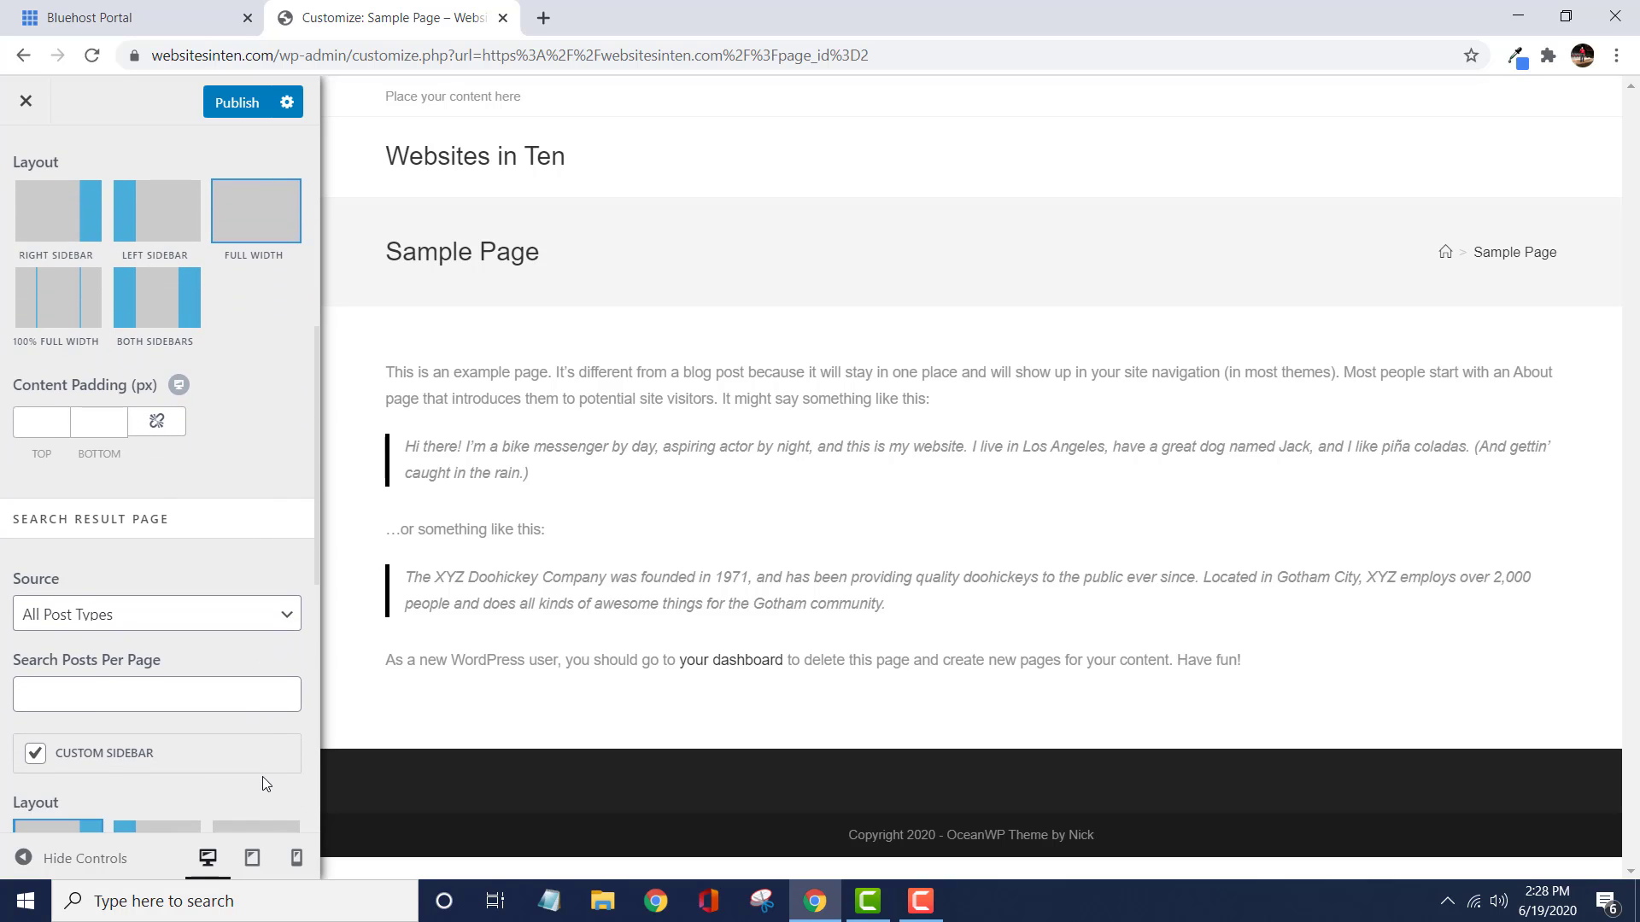
{"action": "scroll", "coordinate": [263, 783], "scroll_direction": "down", "scroll_amount": 2}
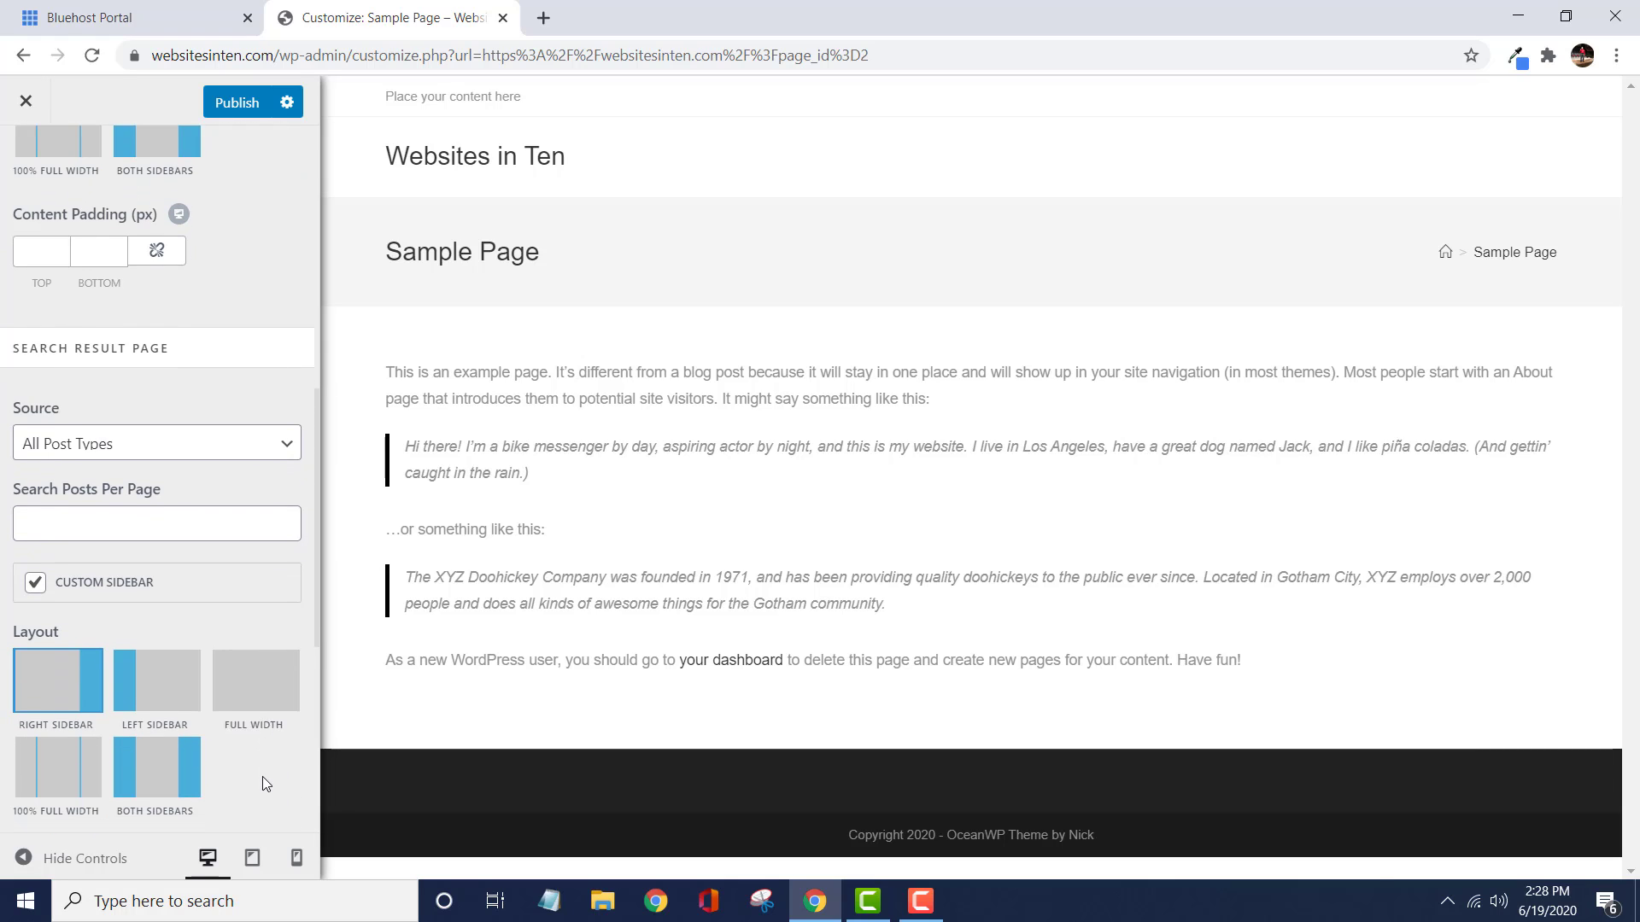
{"action": "scroll", "coordinate": [263, 783], "scroll_direction": "down", "scroll_amount": 1}
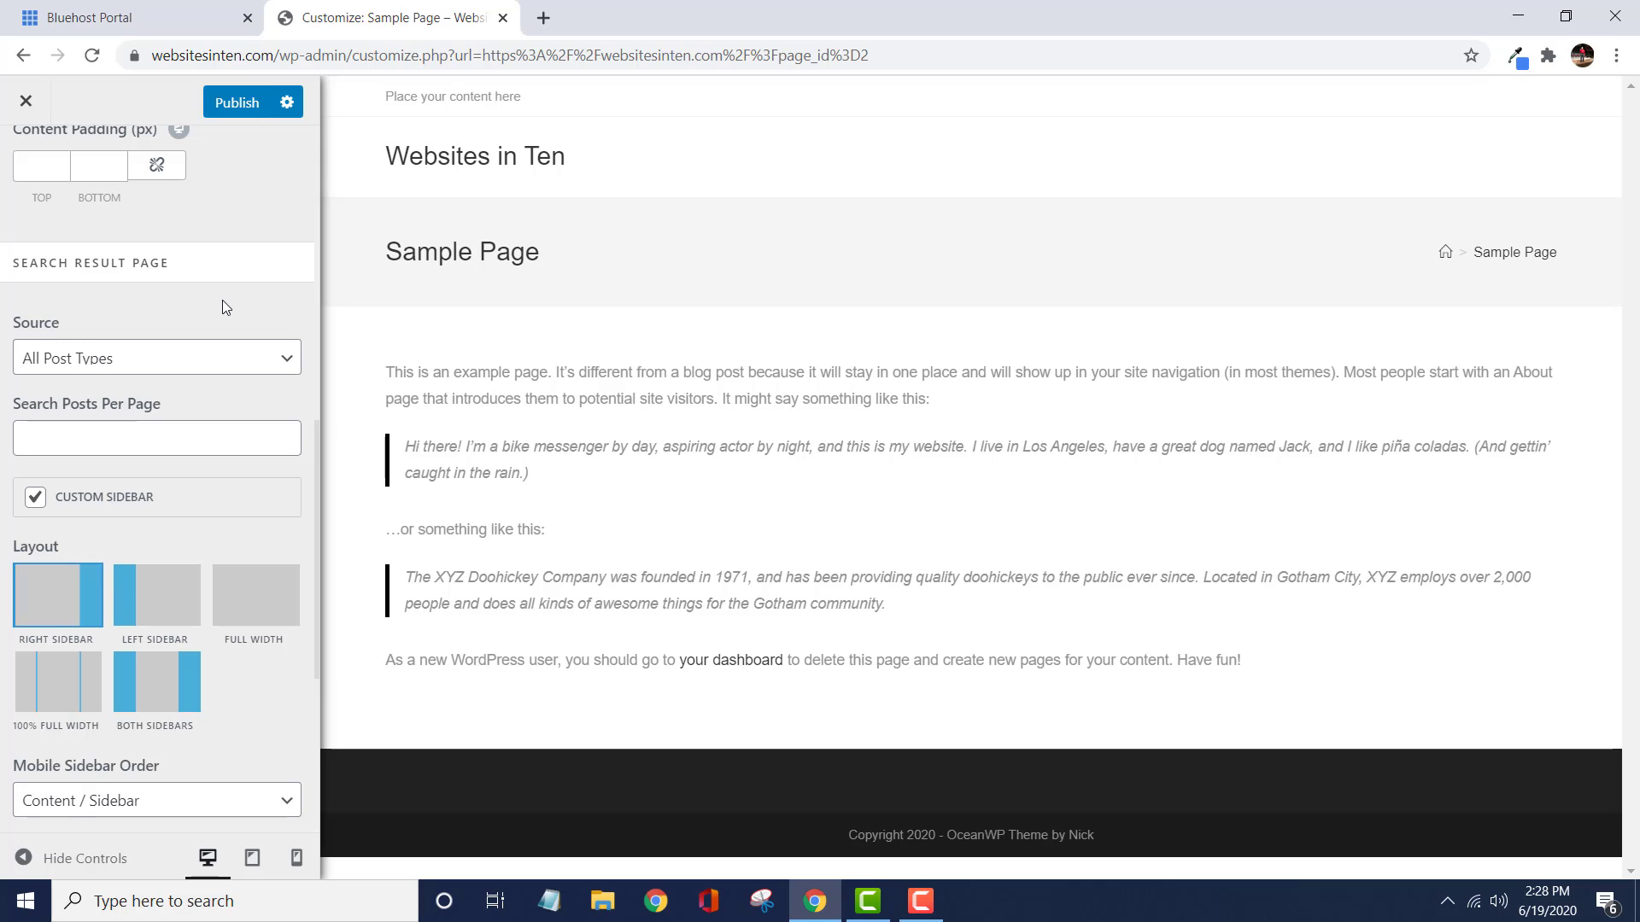
{"action": "scroll", "coordinate": [223, 303], "scroll_direction": "down", "scroll_amount": 3}
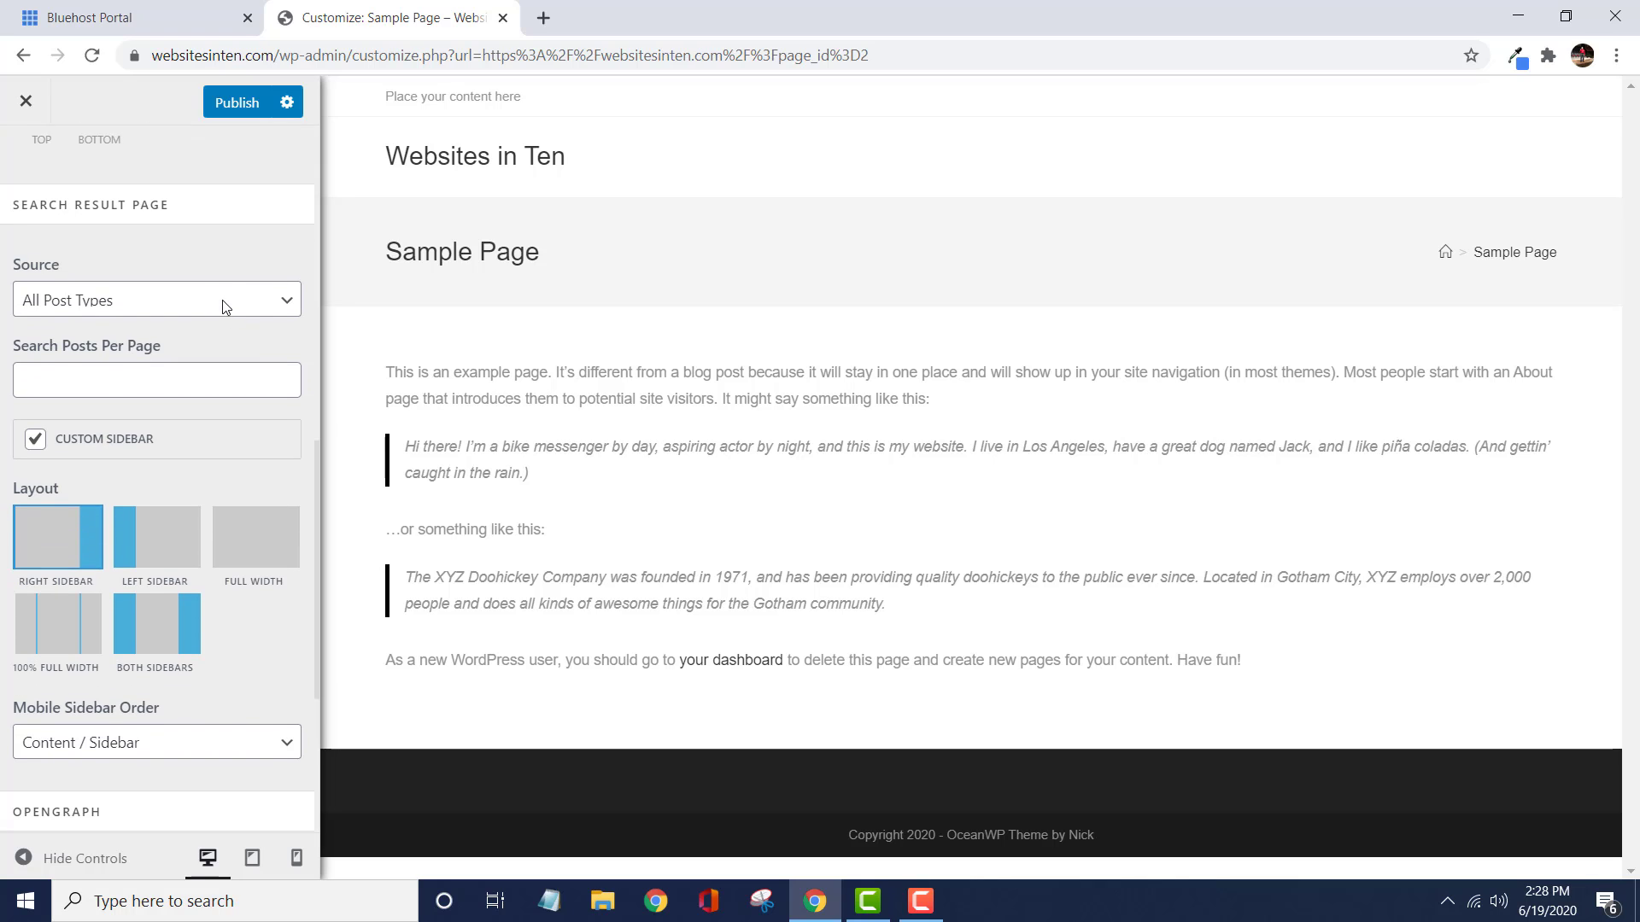
{"action": "scroll", "coordinate": [222, 301], "scroll_direction": "down", "scroll_amount": 3}
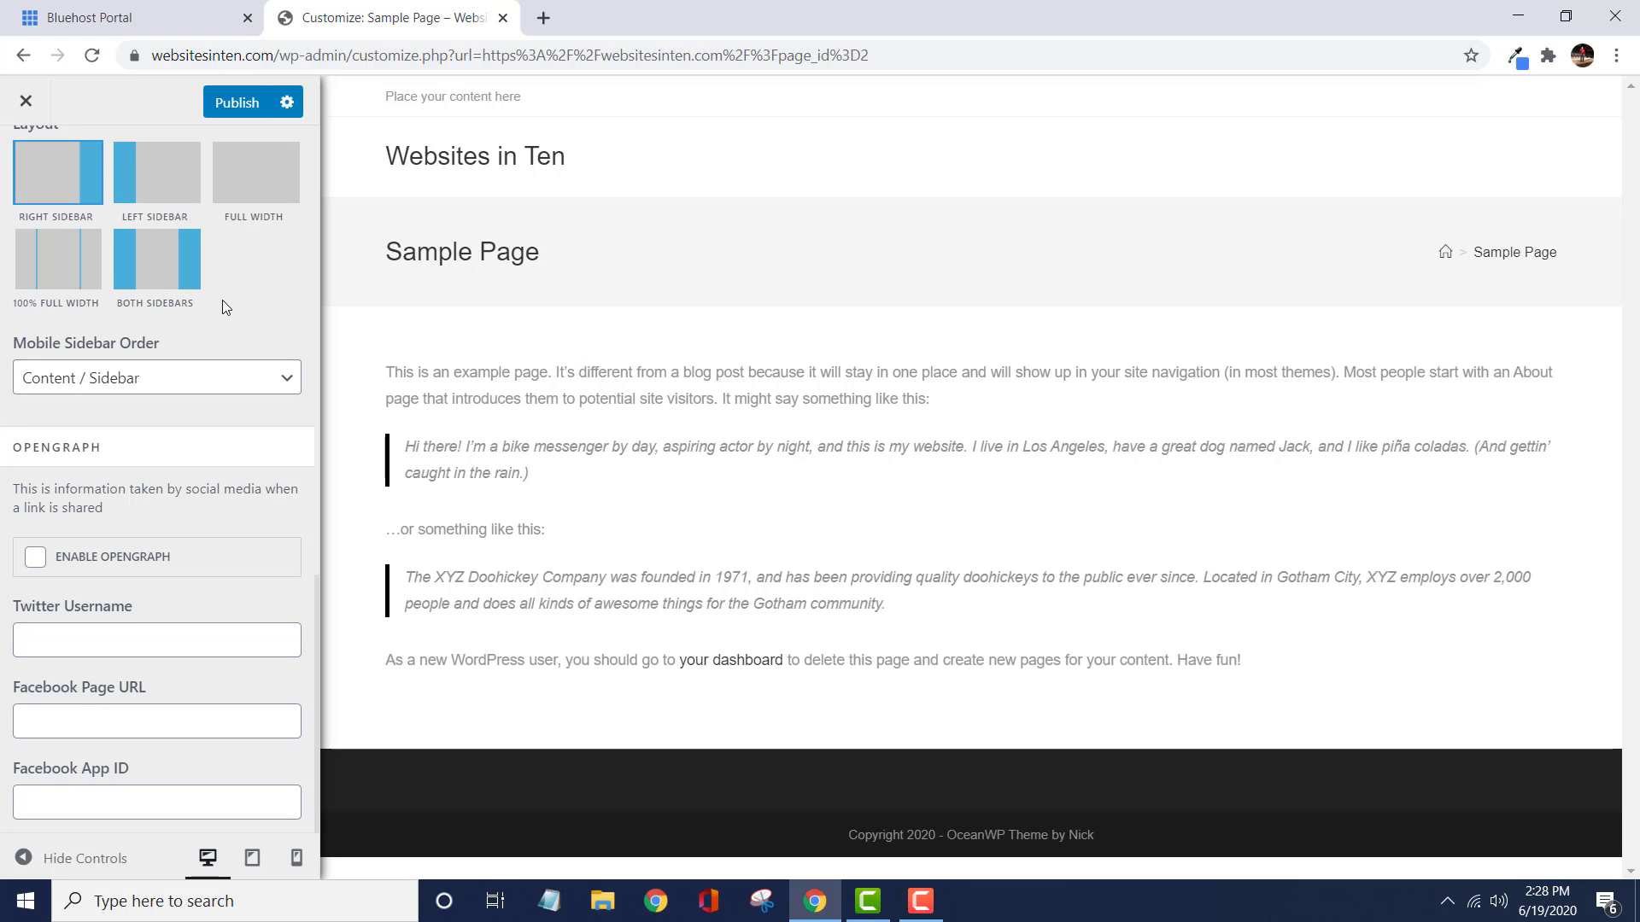
{"action": "scroll", "coordinate": [222, 300], "scroll_direction": "up", "scroll_amount": 7}
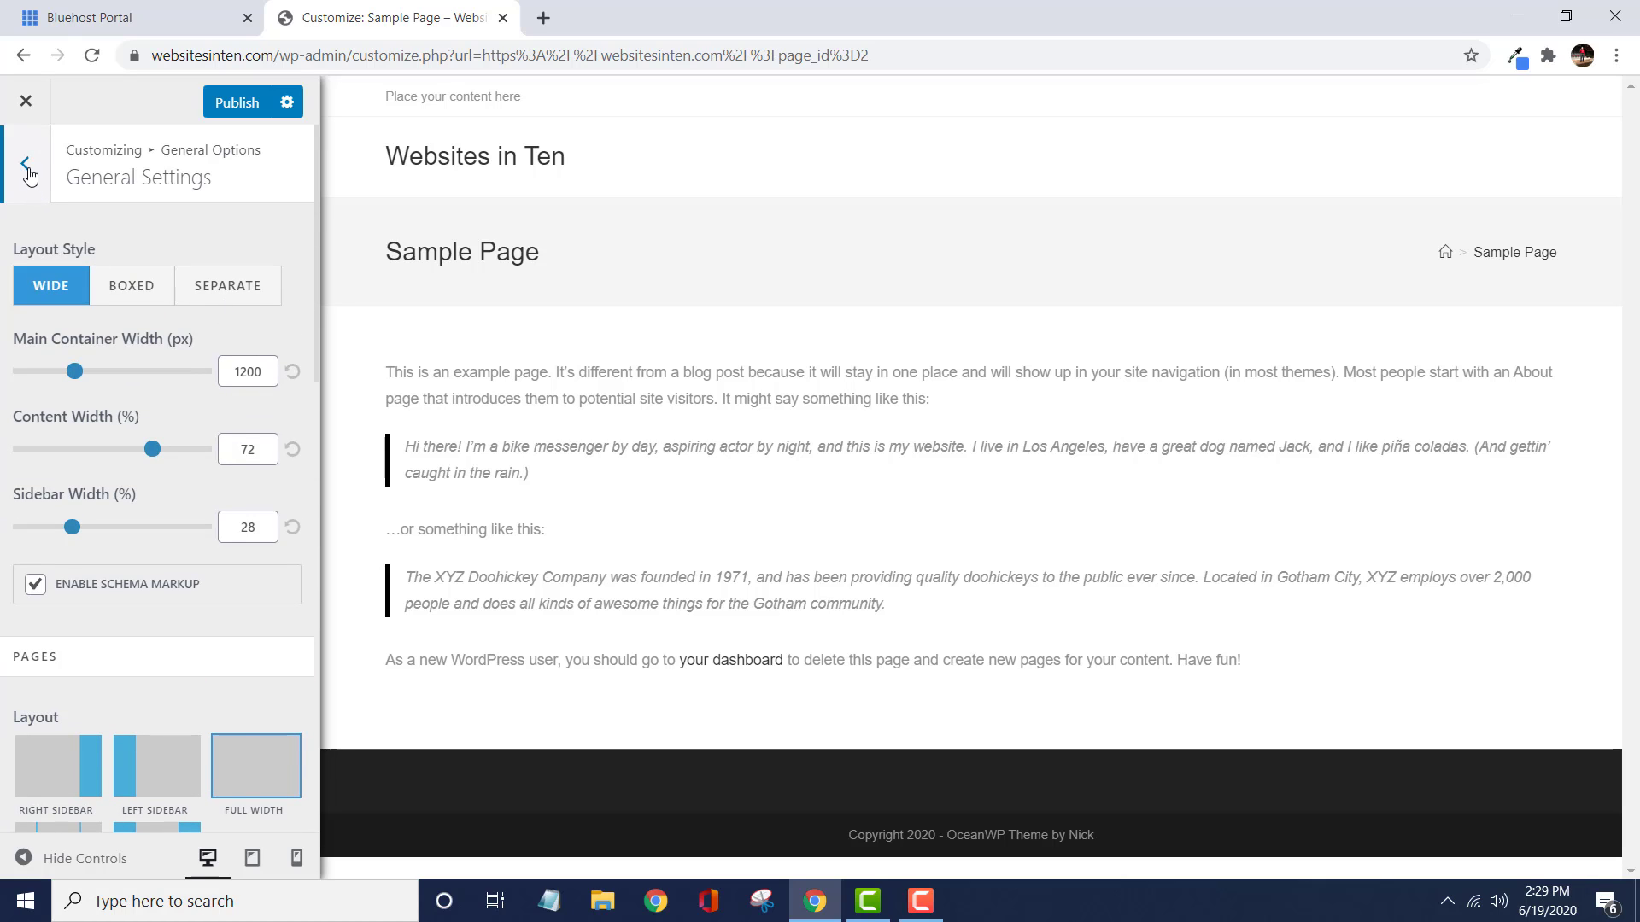
- In the Page Title section of General Options, set the page title style to Hidden
{"action": "left_click", "coordinate": [26, 168]}
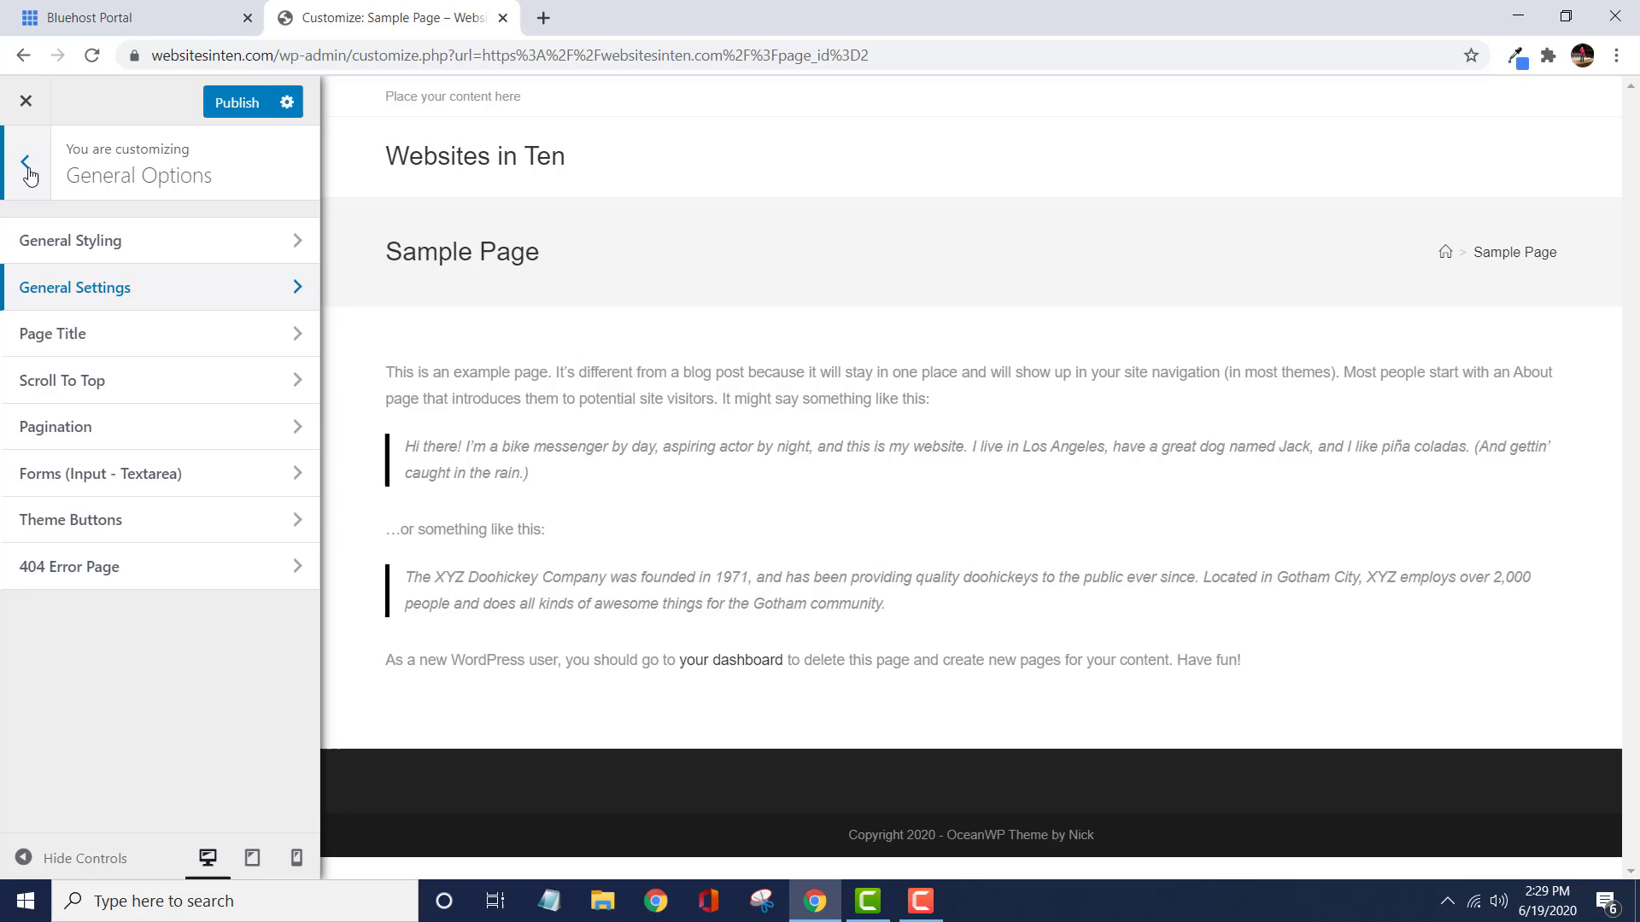
{"action": "left_click", "coordinate": [68, 335]}
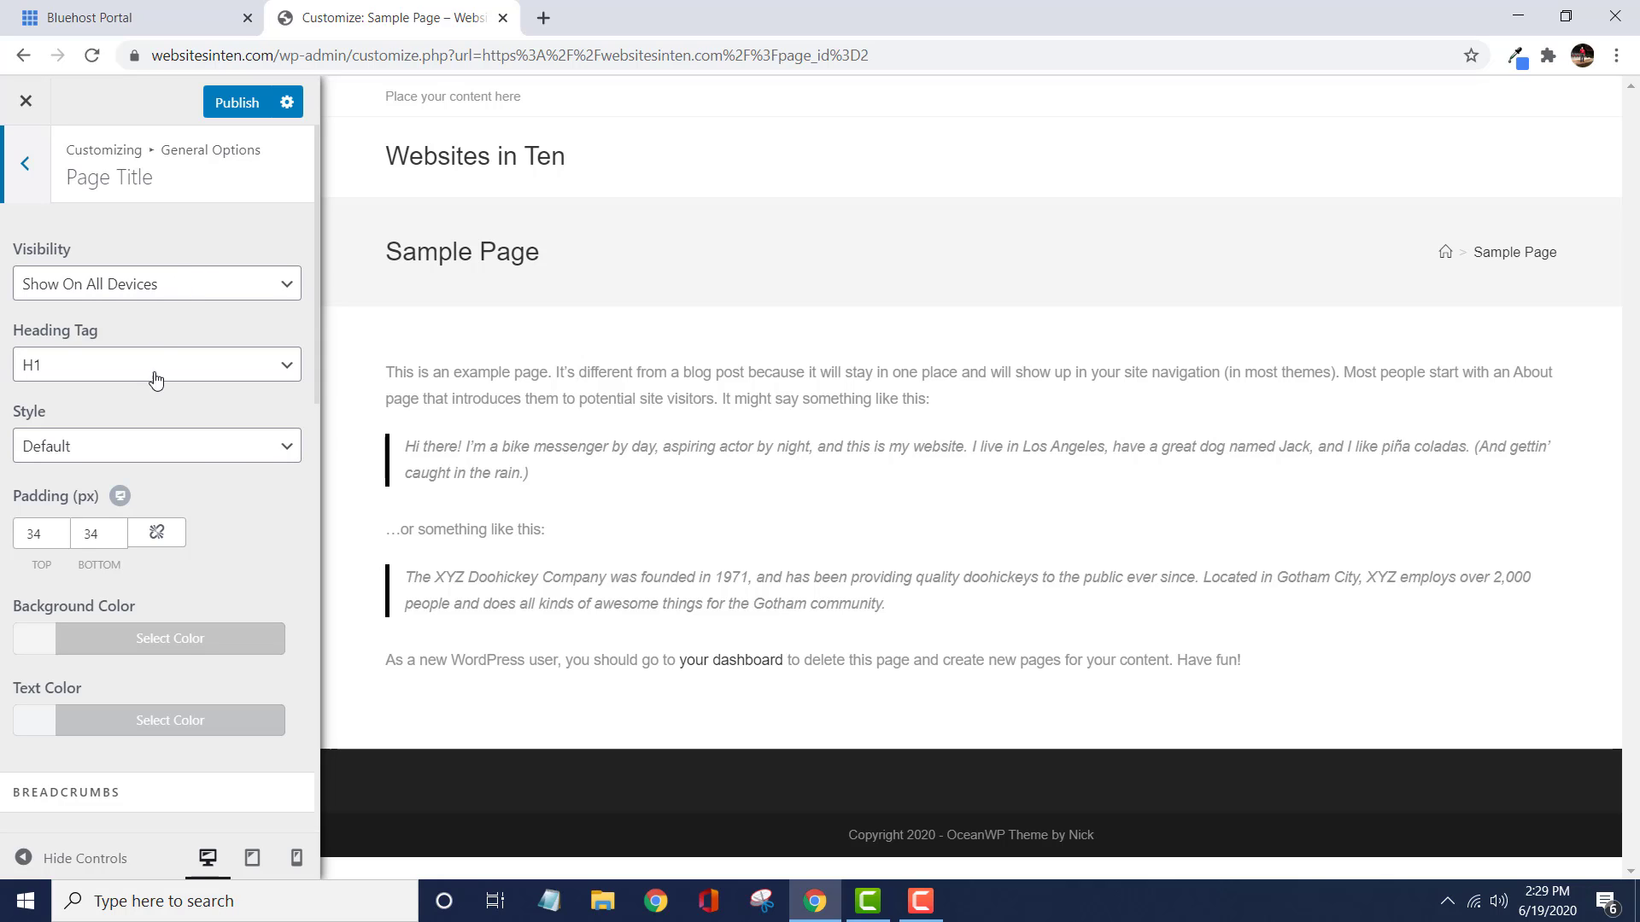
{"action": "left_click", "coordinate": [239, 460]}
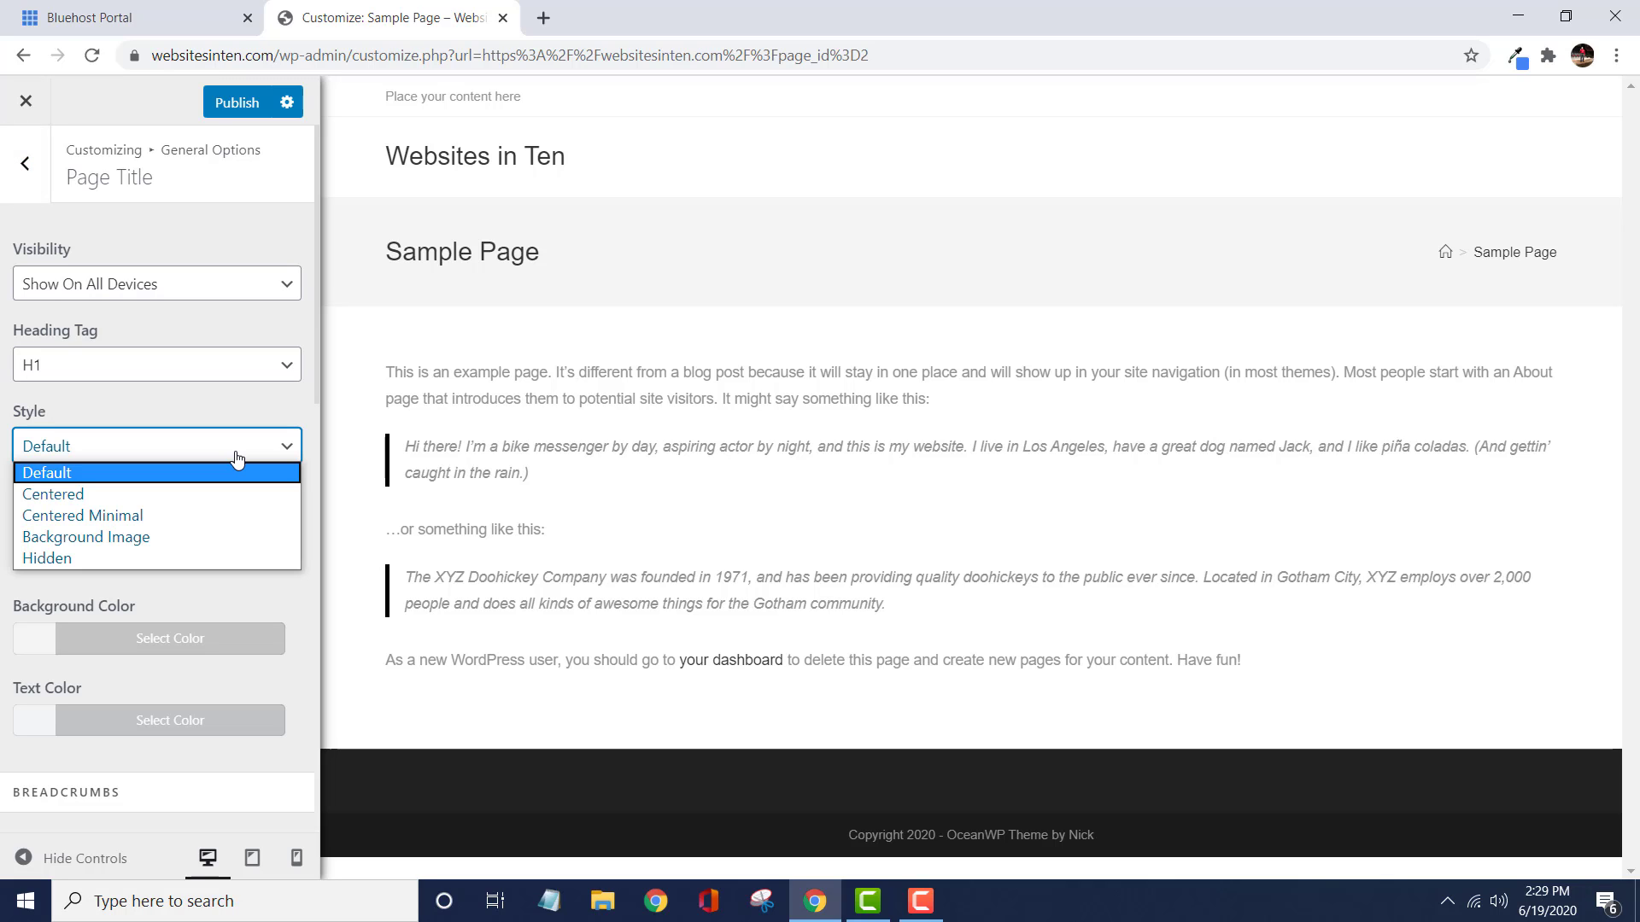
{"action": "left_click", "coordinate": [144, 556]}
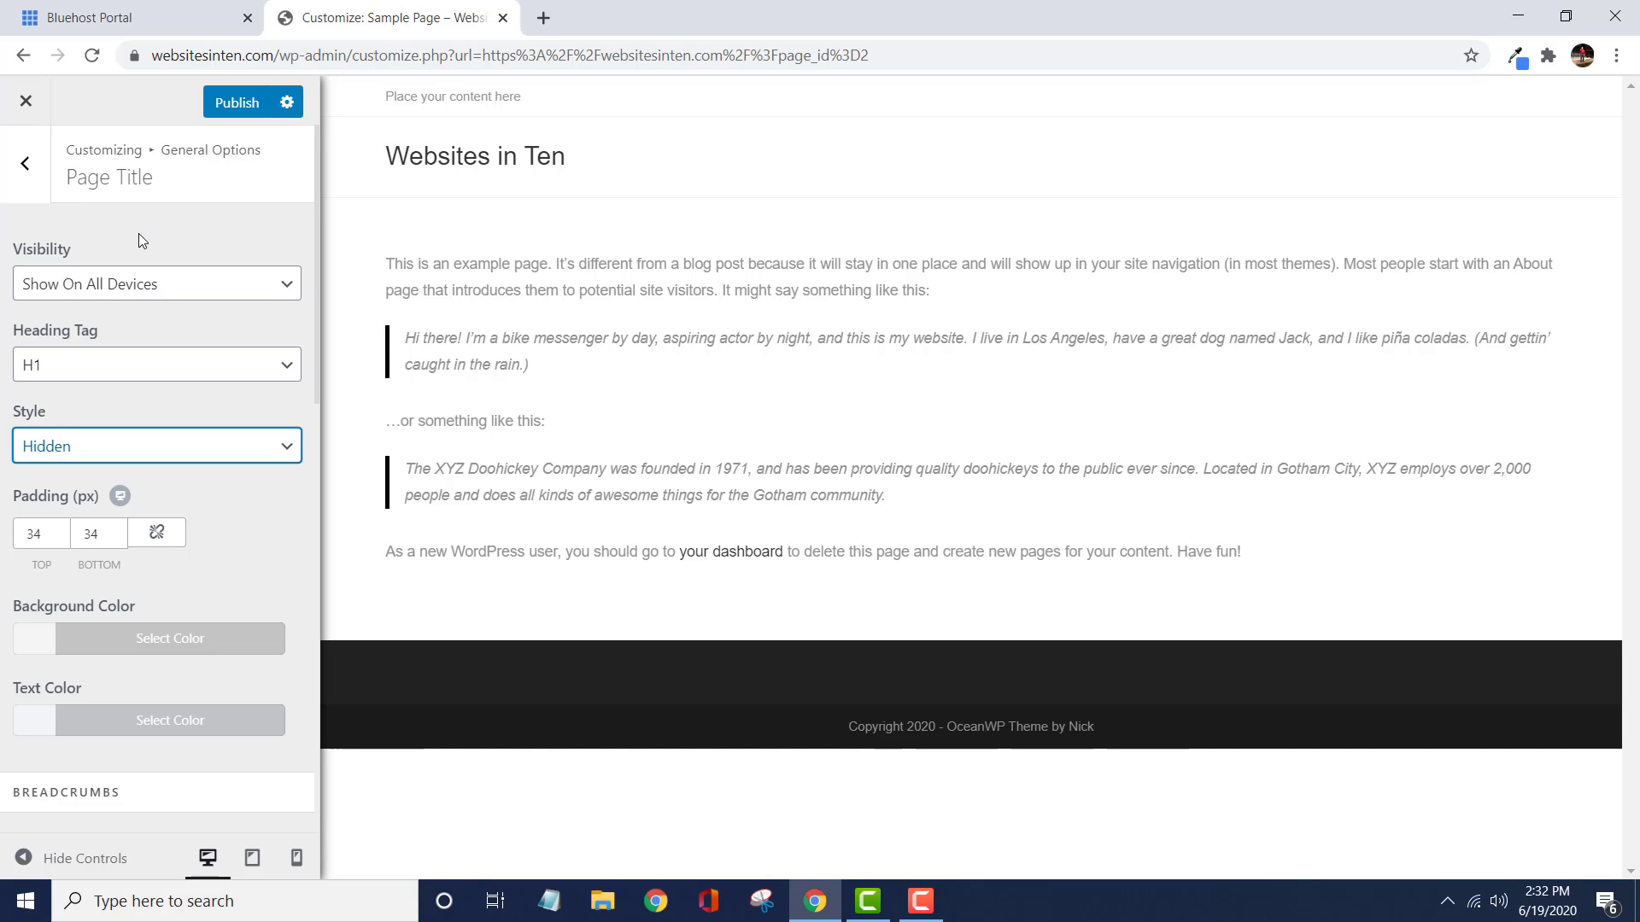
- Leave General Options and open the Typography section of the theme customization
{"action": "left_click", "coordinate": [38, 172]}
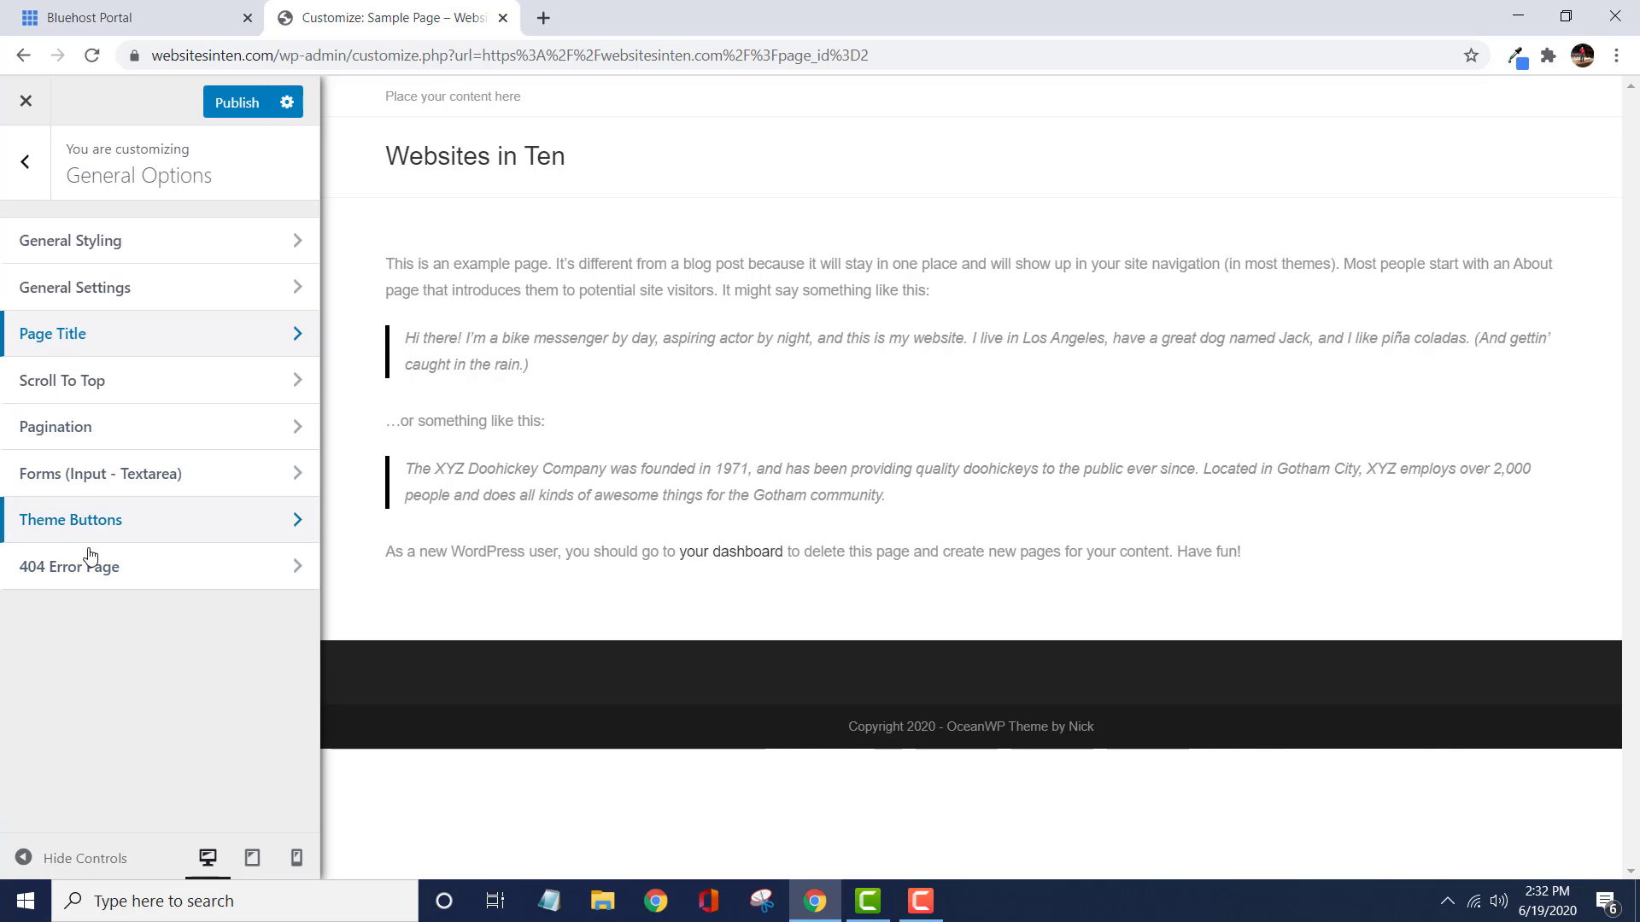
{"action": "left_click", "coordinate": [27, 163]}
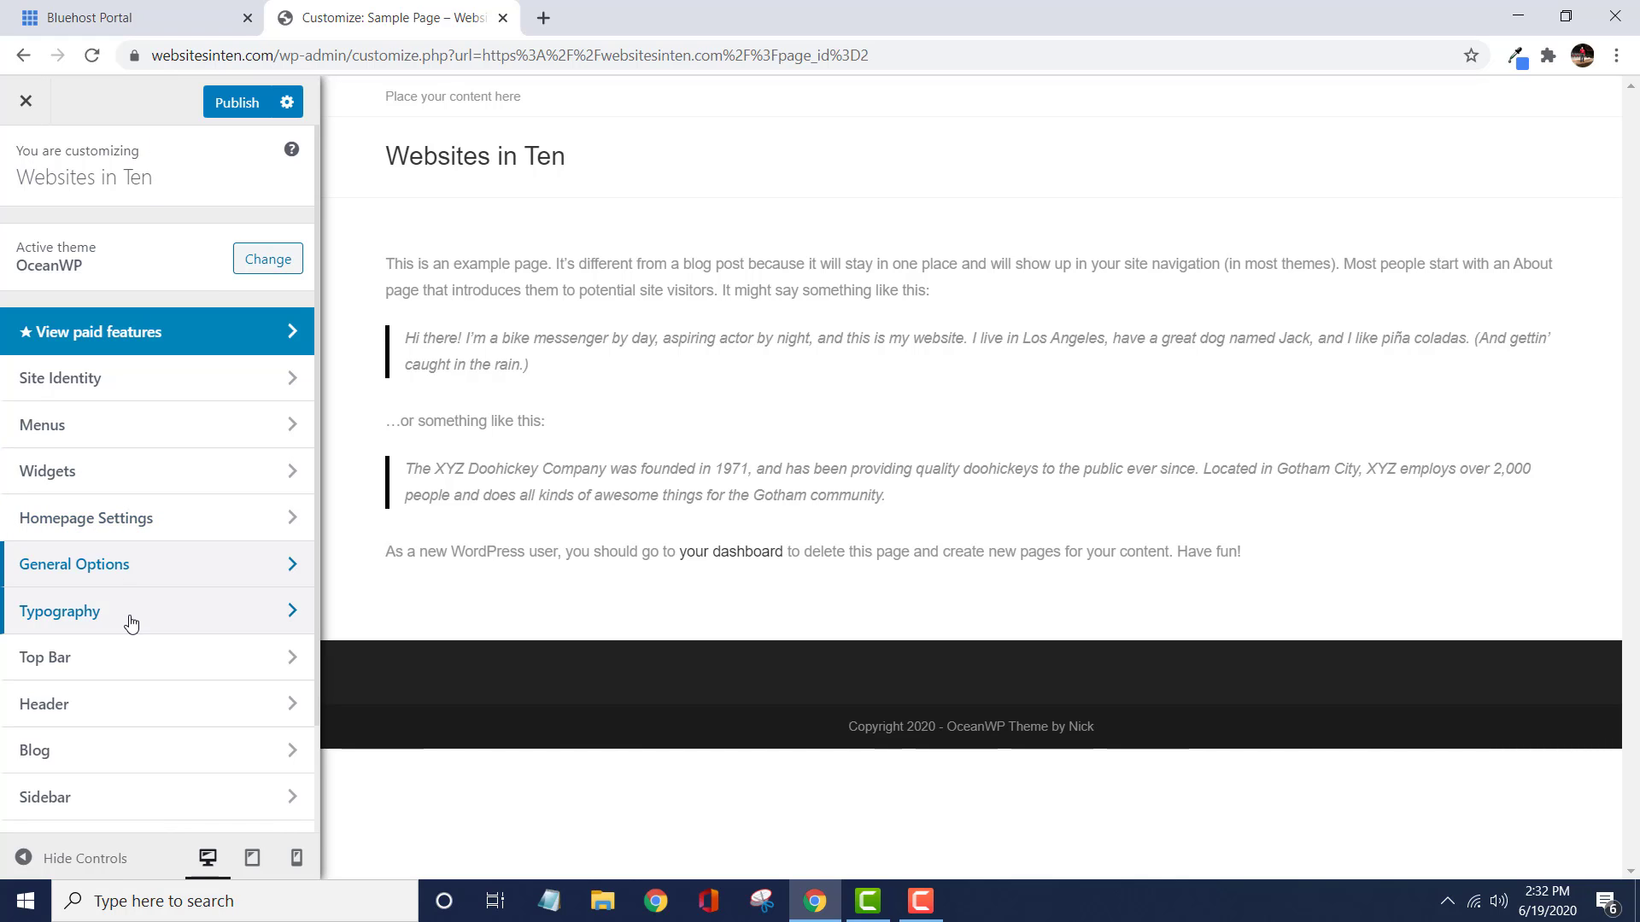
{"action": "left_click", "coordinate": [131, 622]}
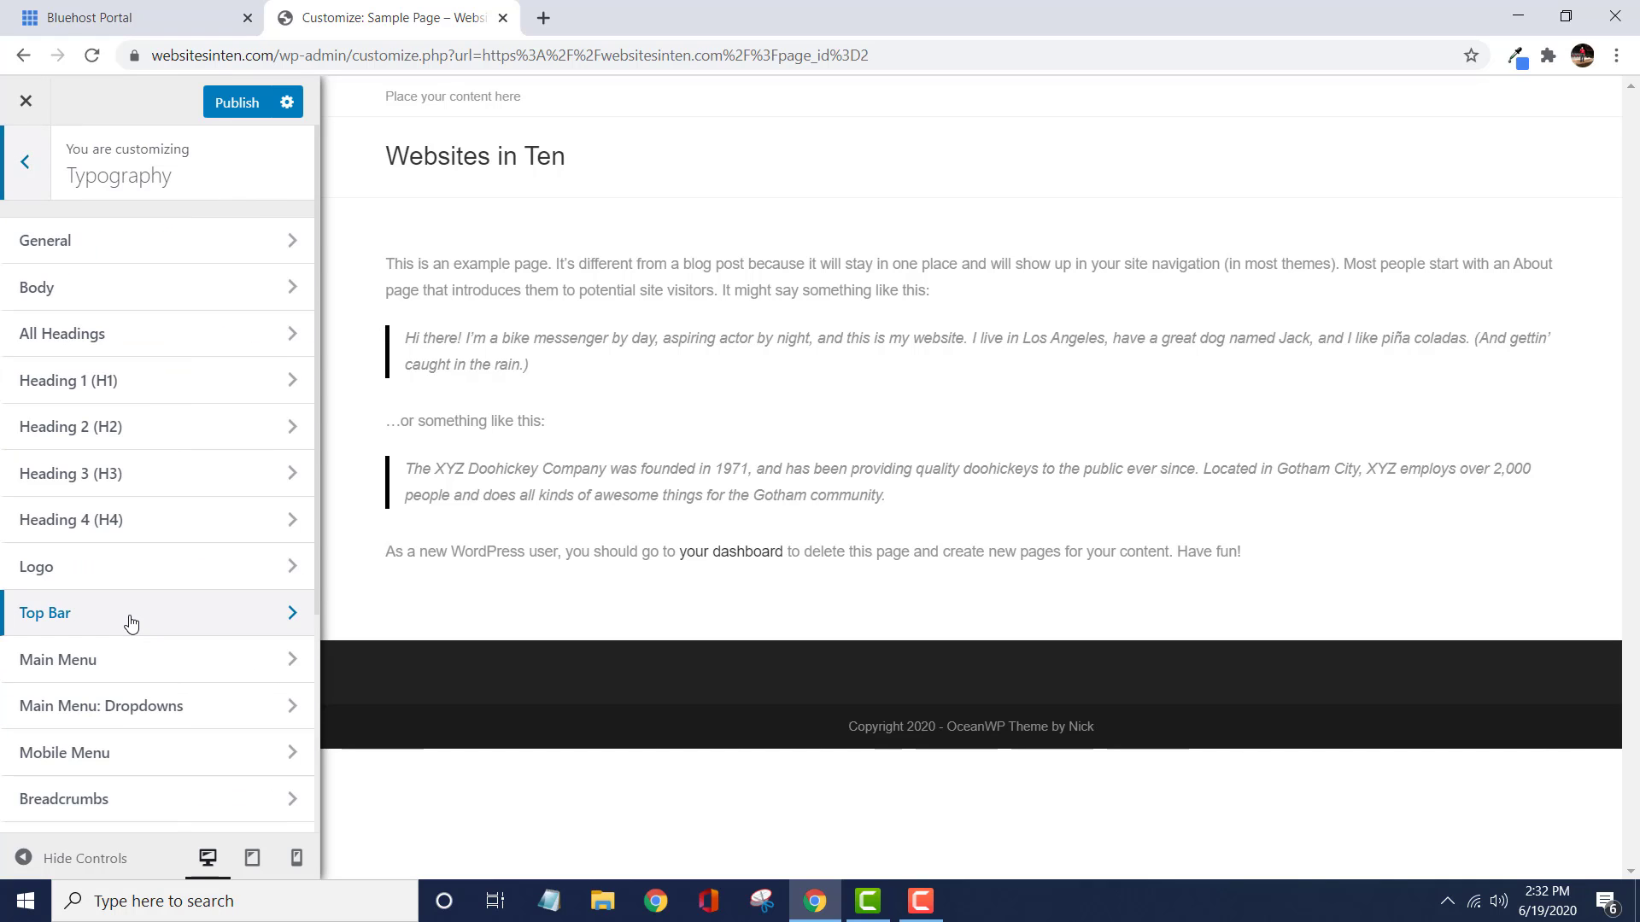
- Look through the General typography settings with their font subsets, and the font families offered for the Body text
{"action": "left_click", "coordinate": [177, 253]}
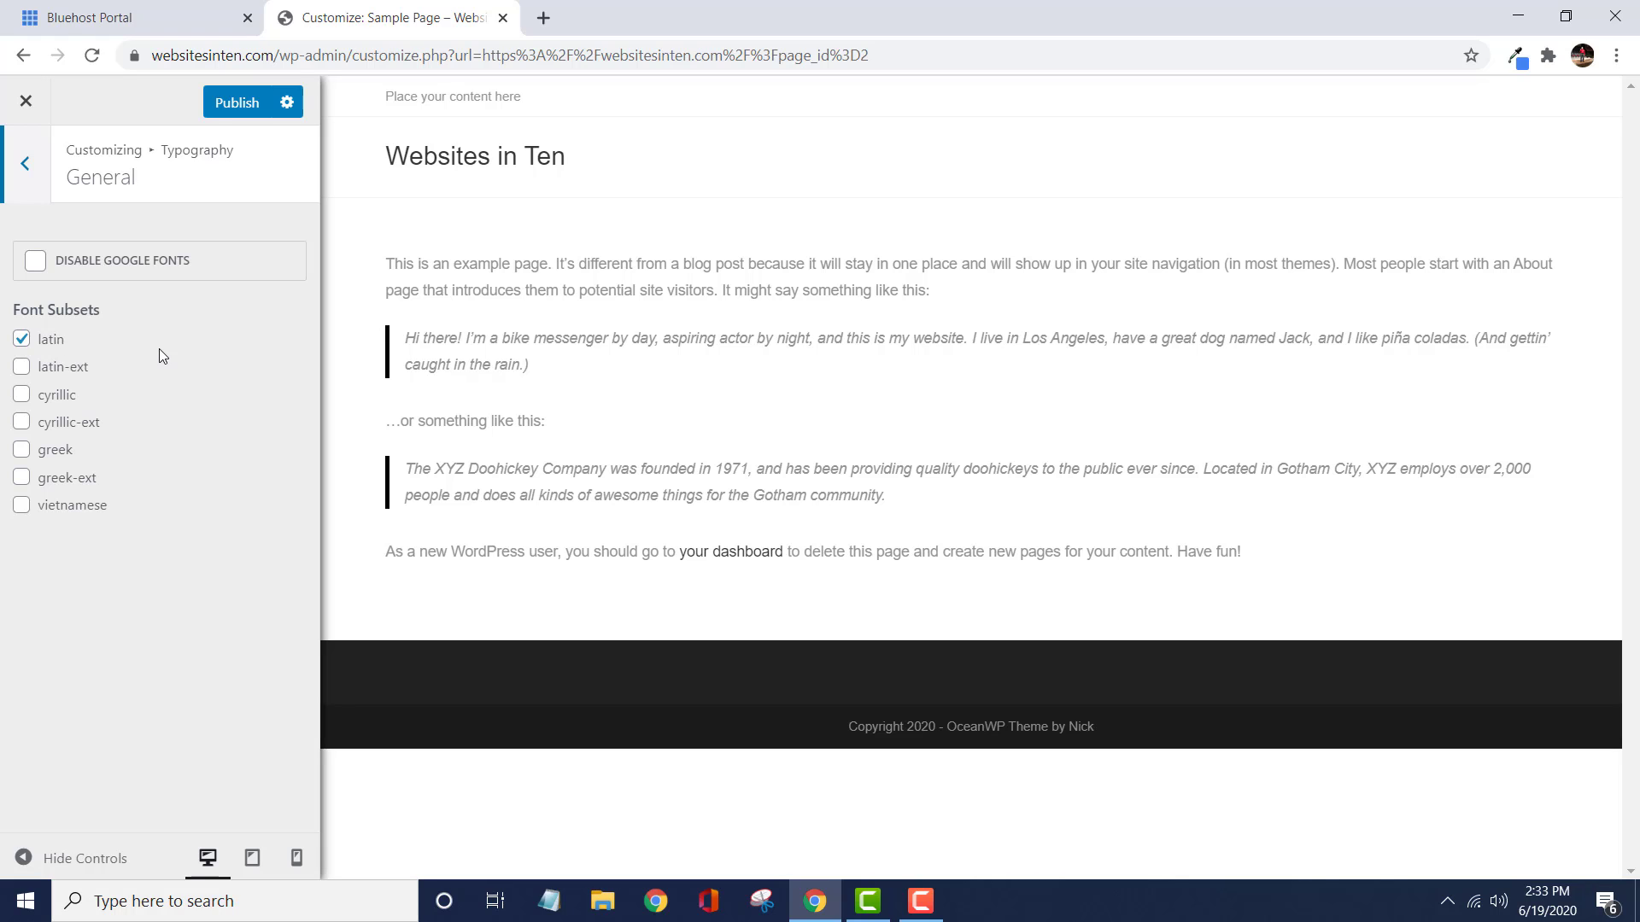
{"action": "left_click", "coordinate": [27, 168]}
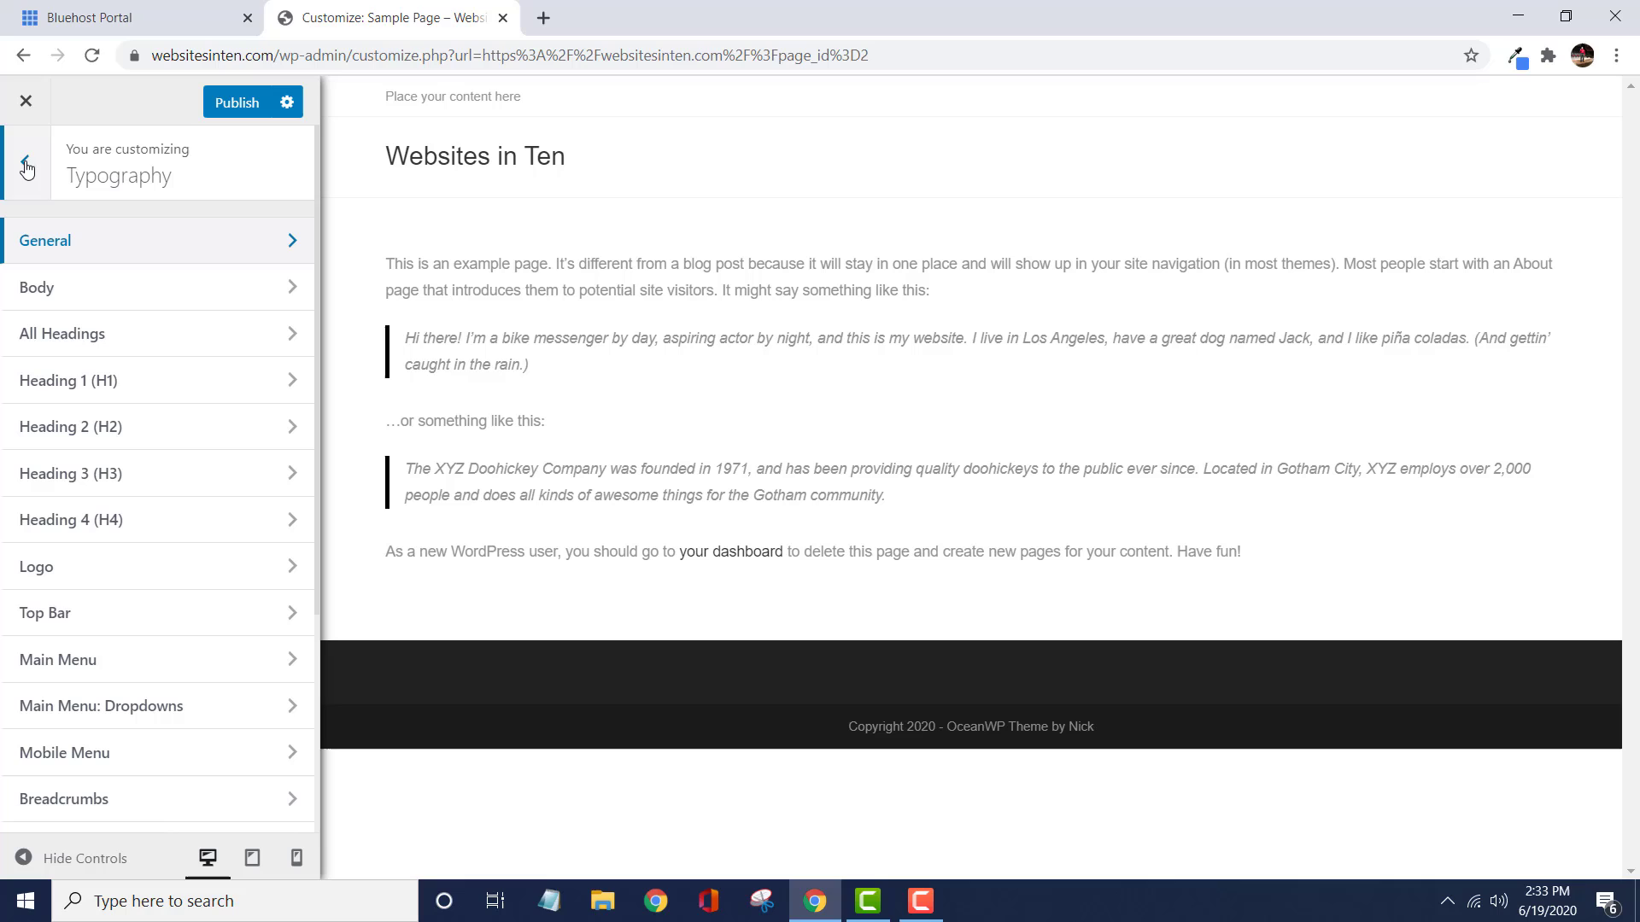
{"action": "left_click", "coordinate": [65, 308]}
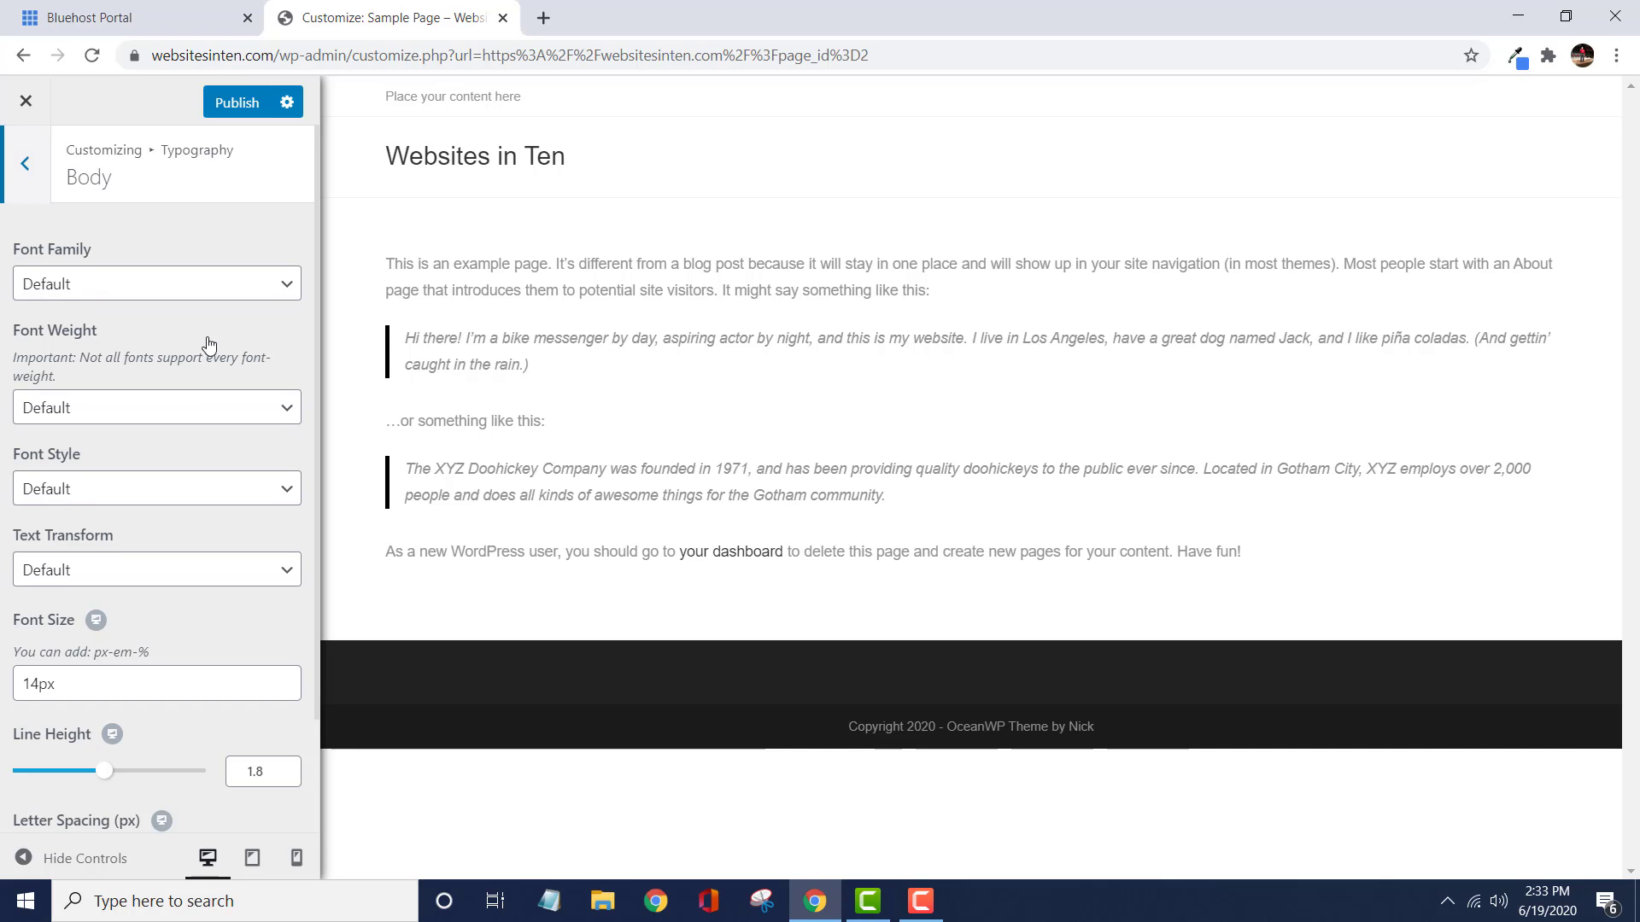
{"action": "left_click", "coordinate": [291, 283]}
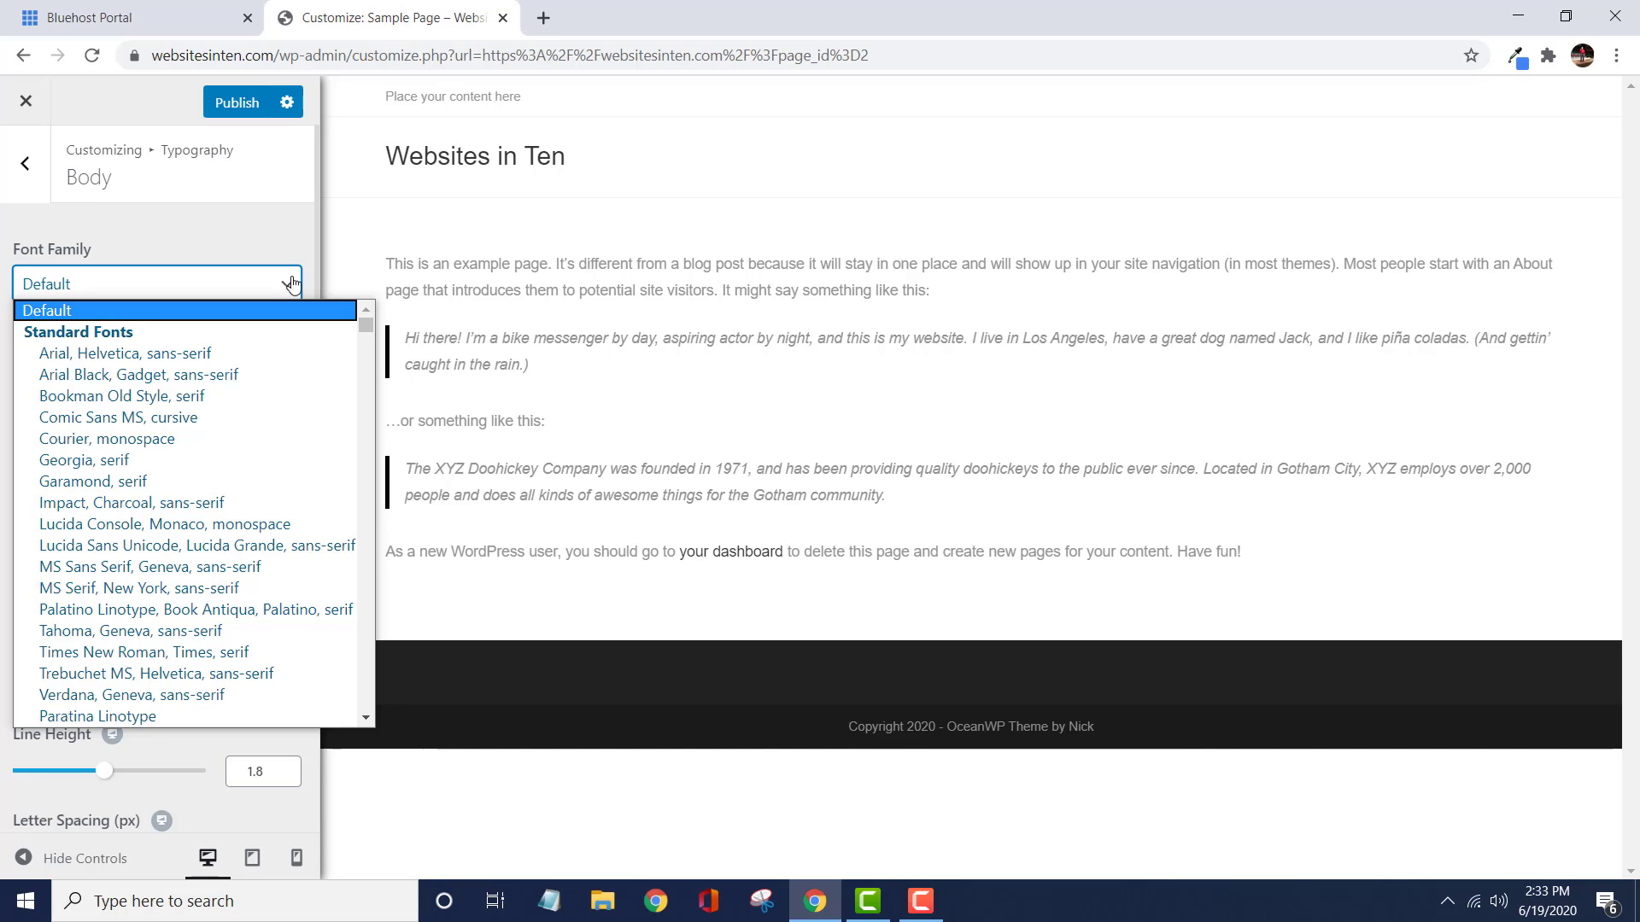
{"action": "left_click", "coordinate": [291, 283]}
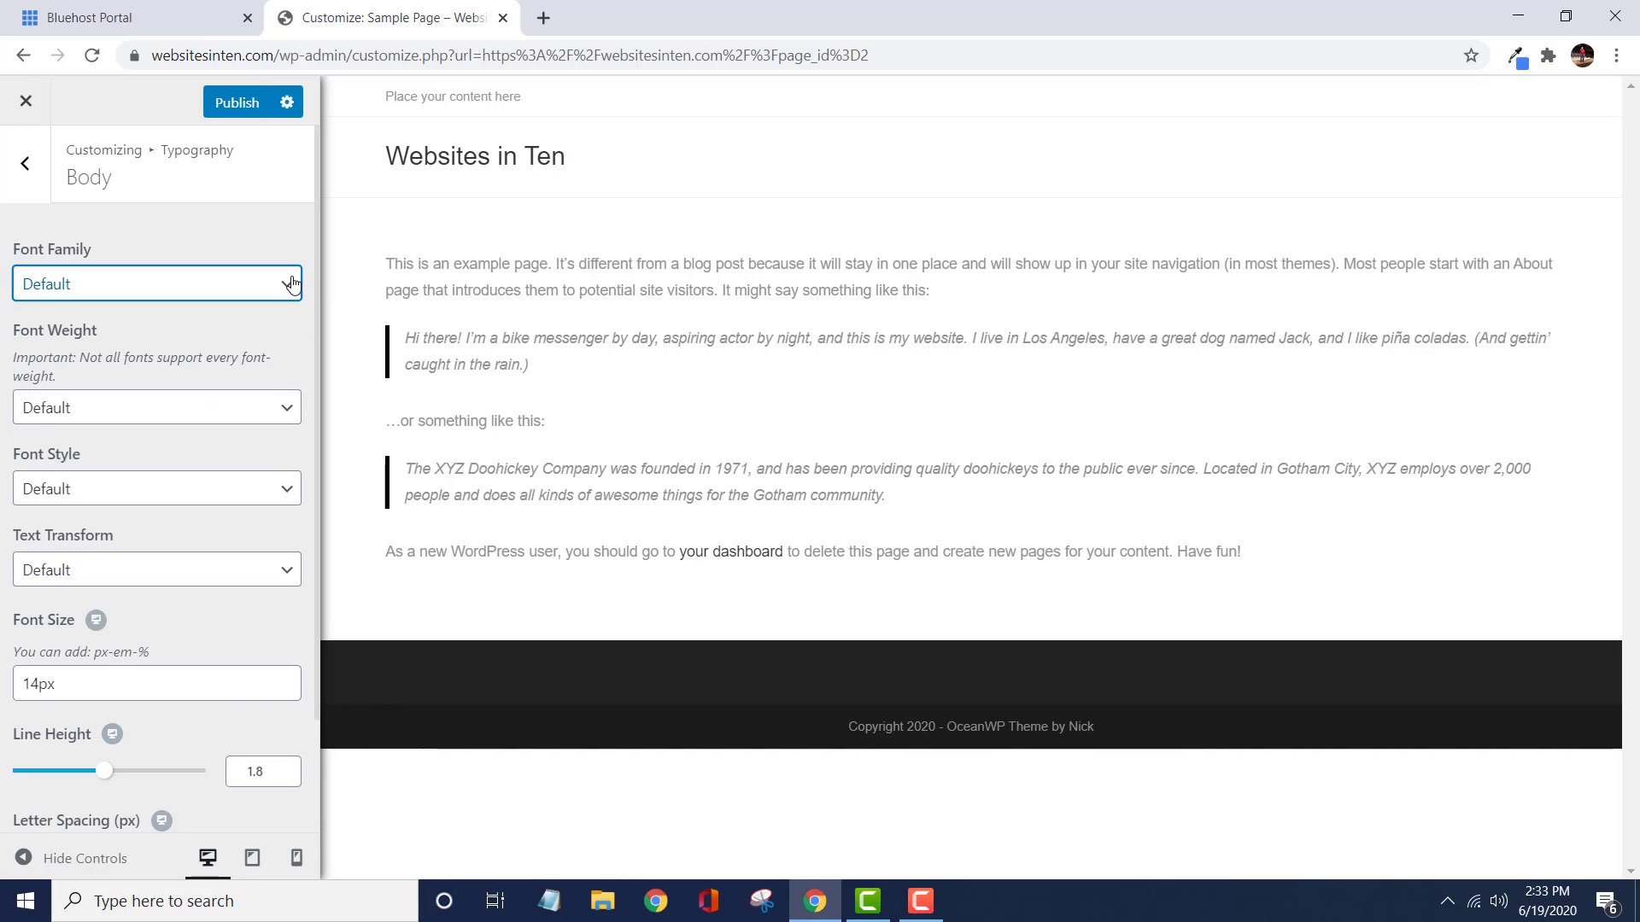
- Examine the font weight choices for the Body text and go back to the list of typography sections
{"action": "left_click", "coordinate": [284, 413]}
{"action": "left_click", "coordinate": [284, 413]}
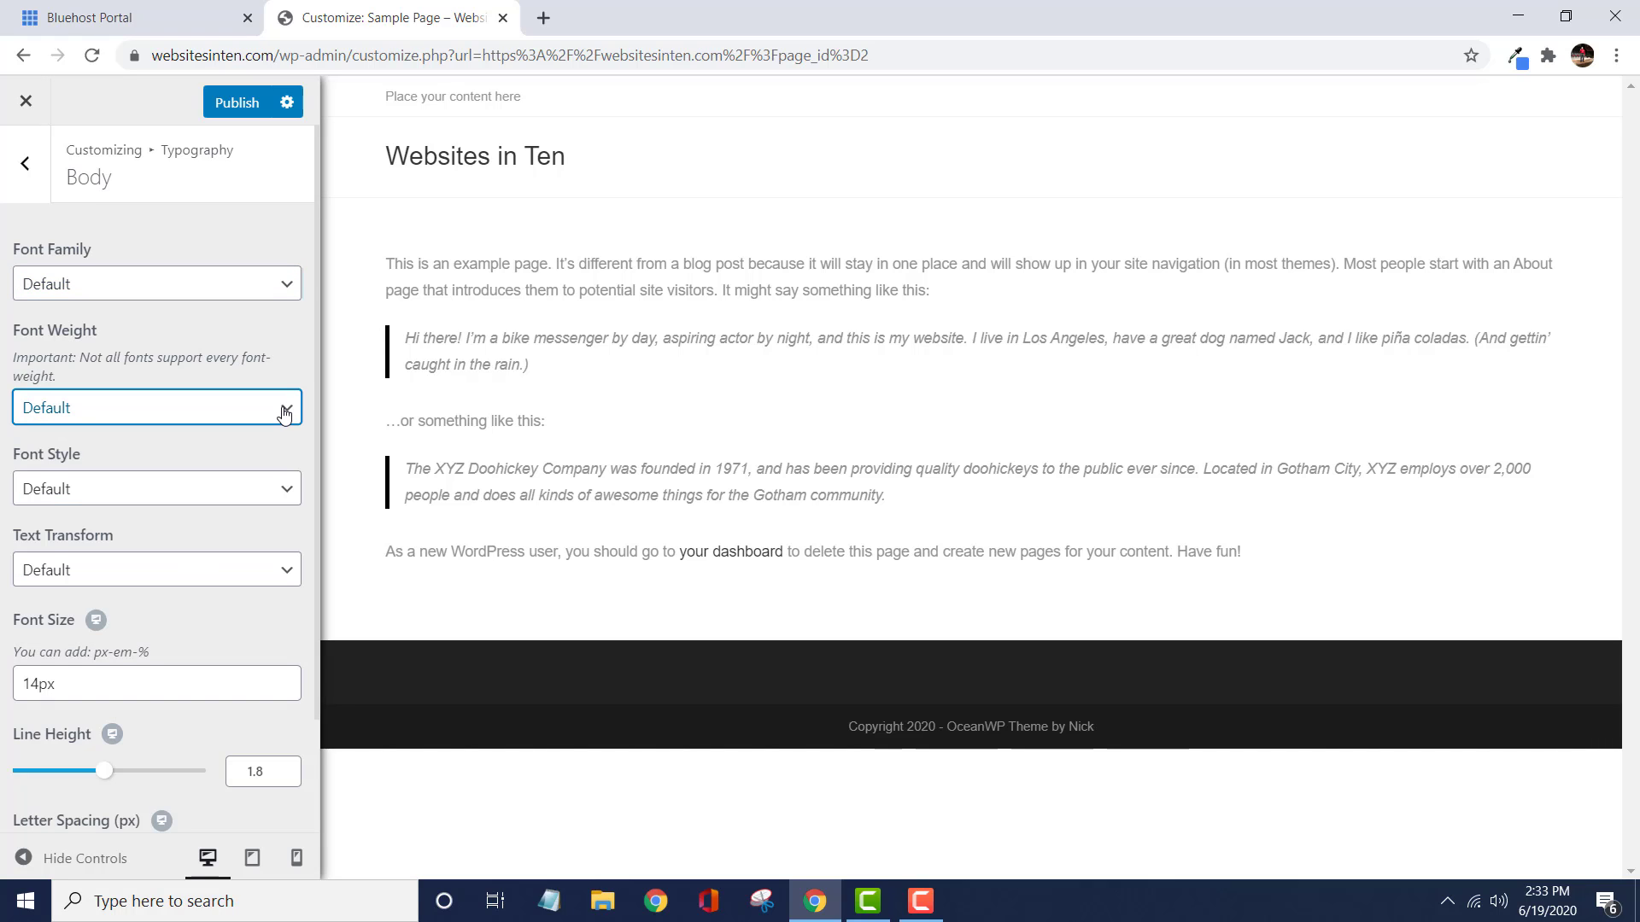
{"action": "left_click", "coordinate": [284, 413]}
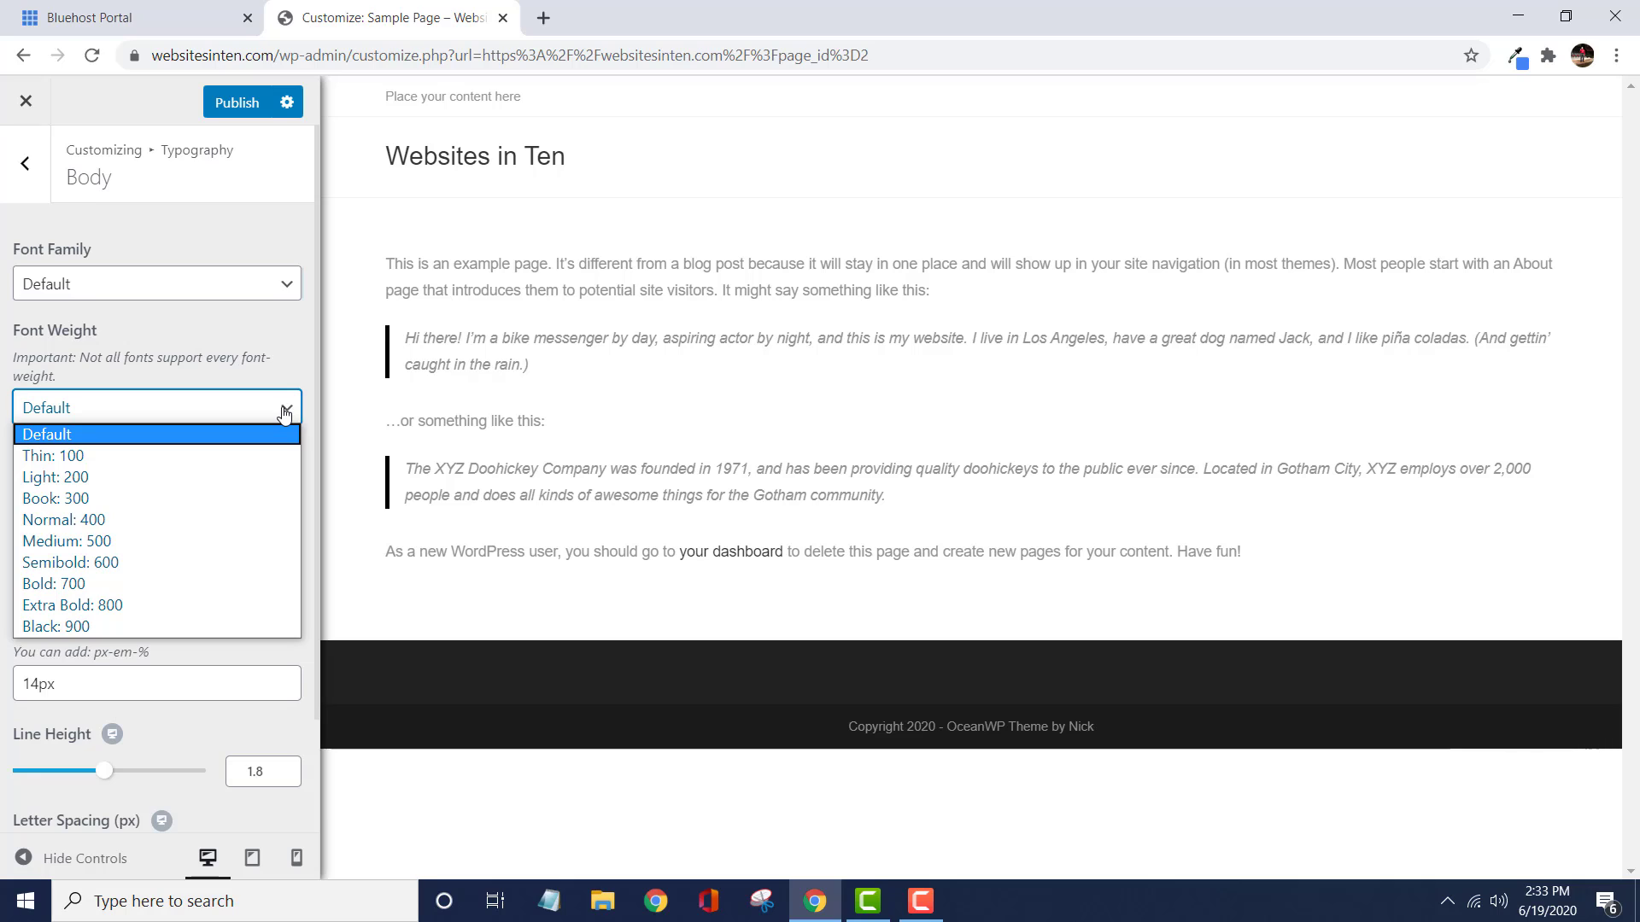
{"action": "left_click", "coordinate": [285, 413]}
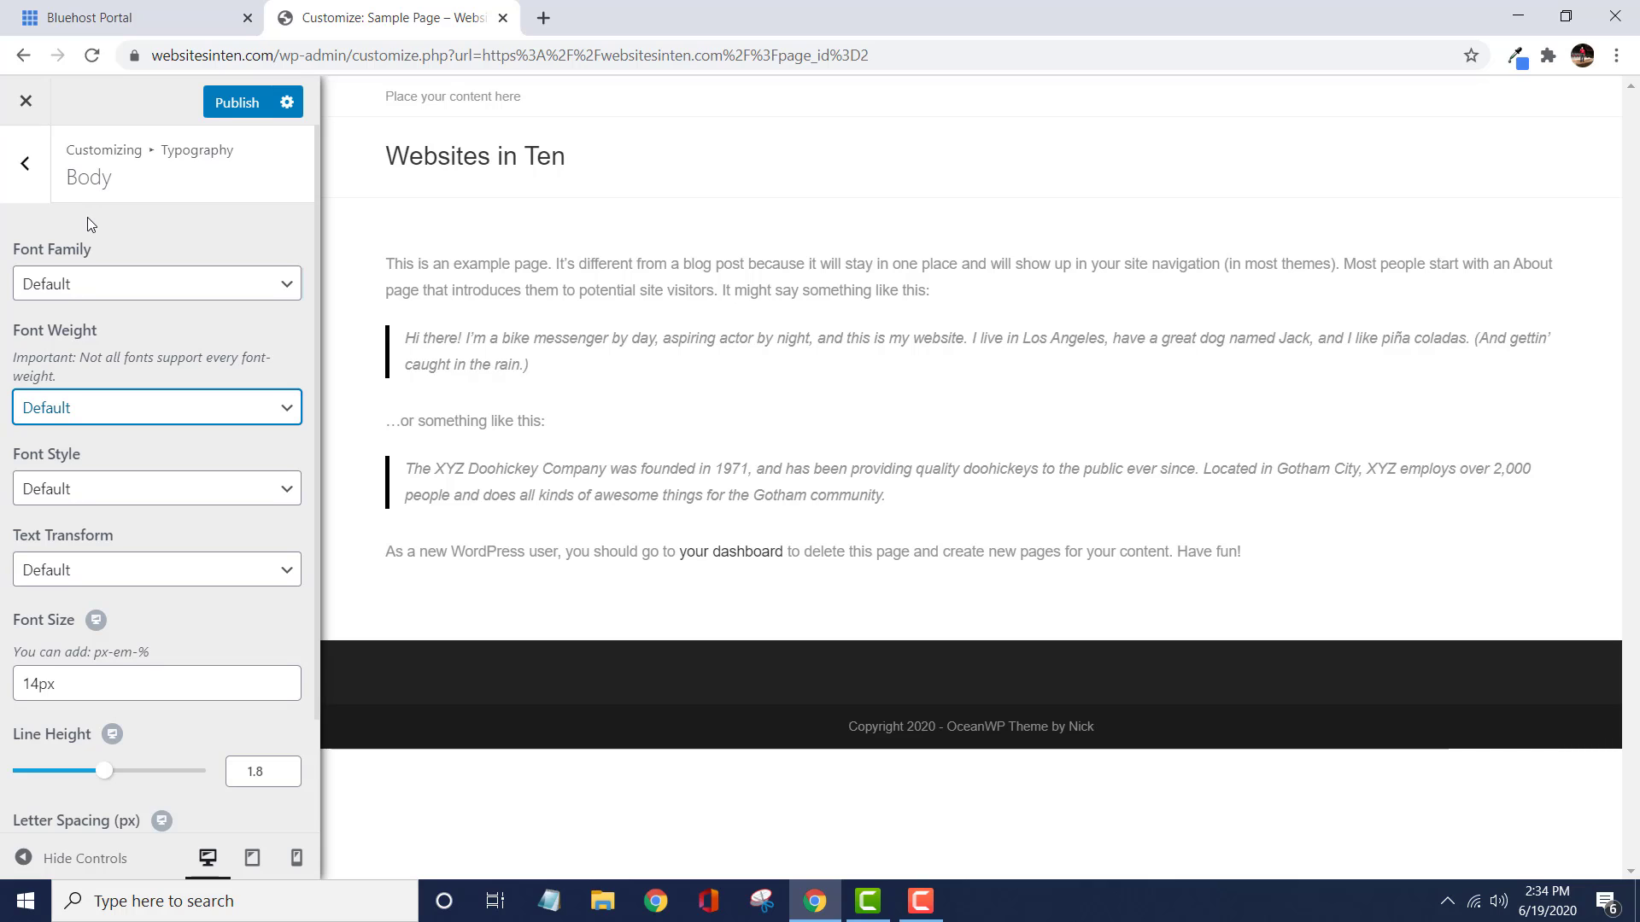
{"action": "left_click", "coordinate": [26, 166]}
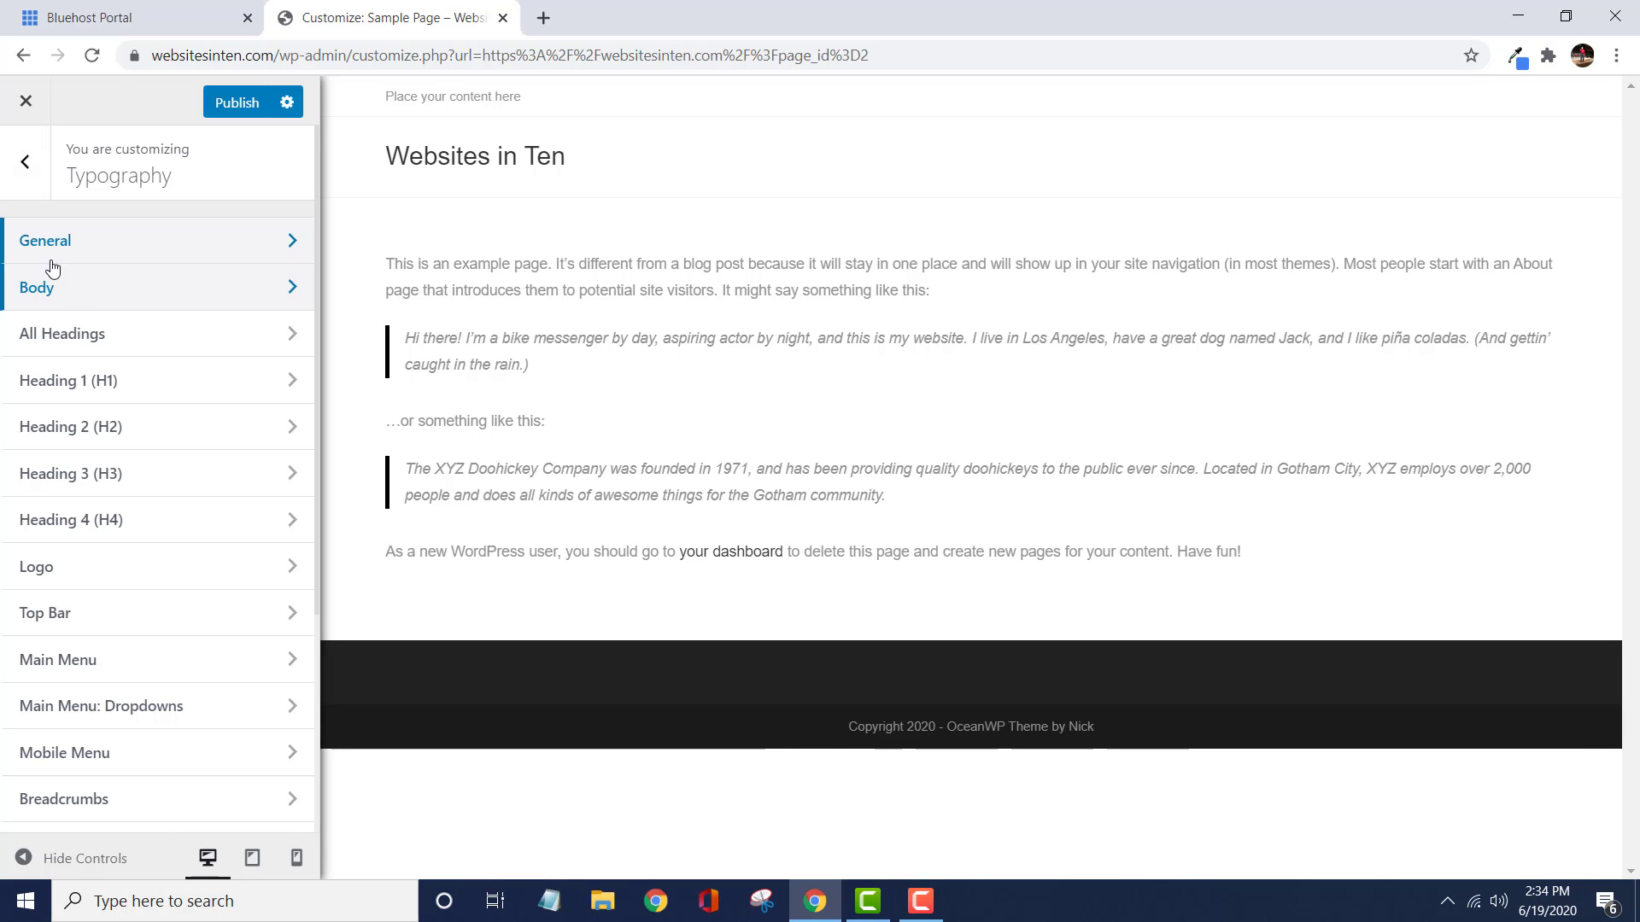
- Review the All Headings and Top Bar typography settings, and return to the main customization overview
{"action": "left_click", "coordinate": [77, 342]}
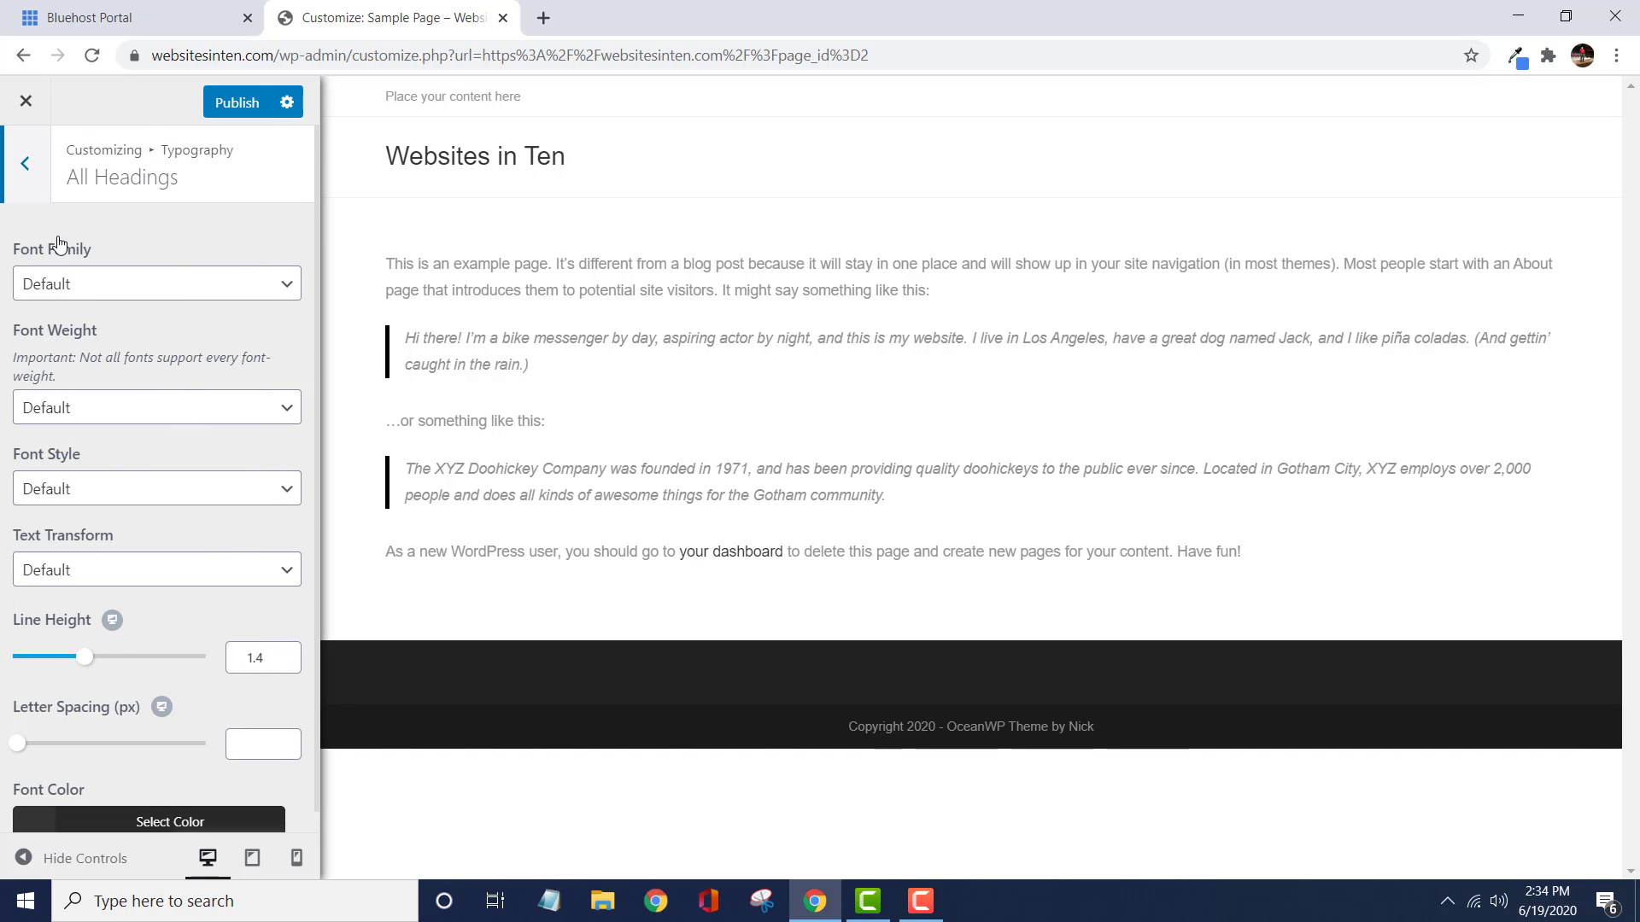
{"action": "left_click", "coordinate": [34, 176]}
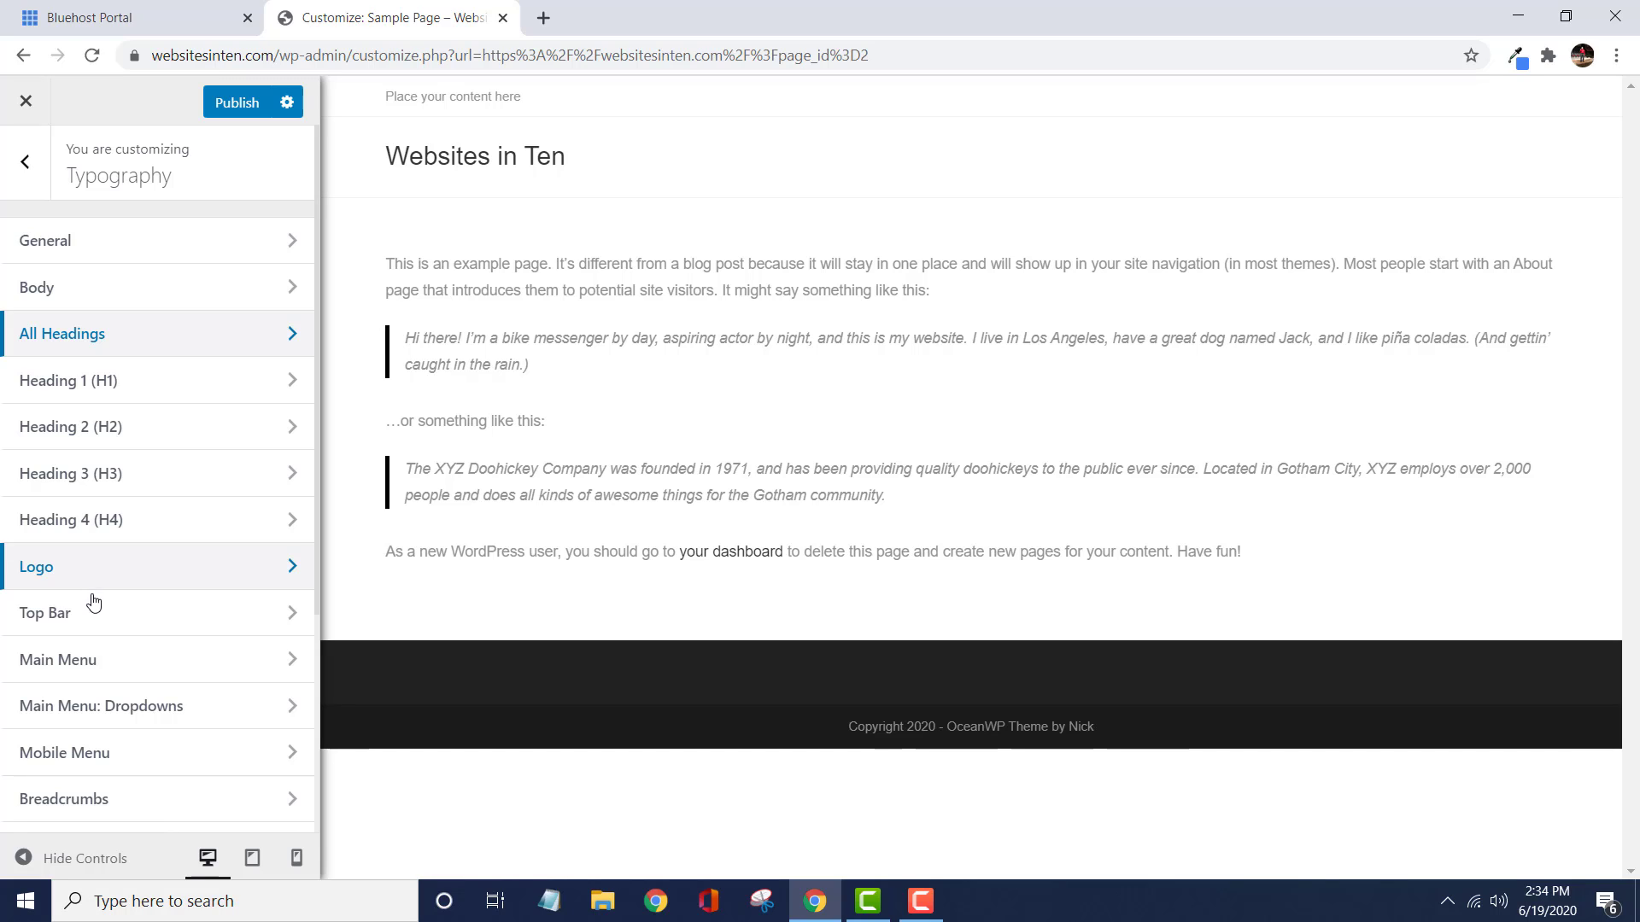
{"action": "left_click", "coordinate": [94, 632]}
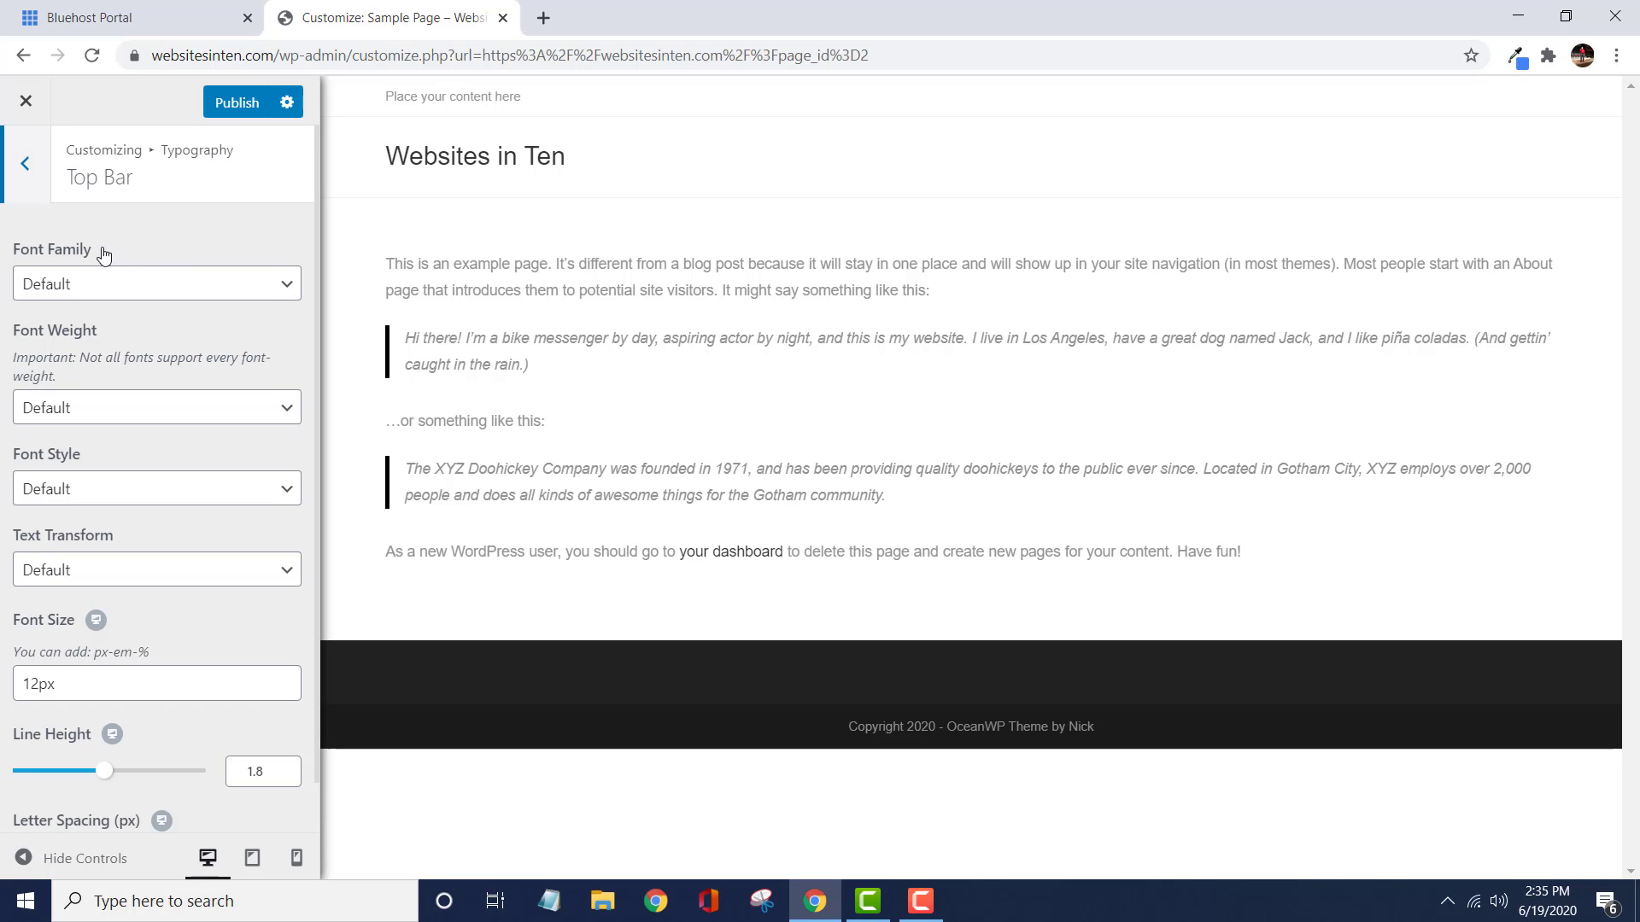
{"action": "left_click", "coordinate": [26, 164]}
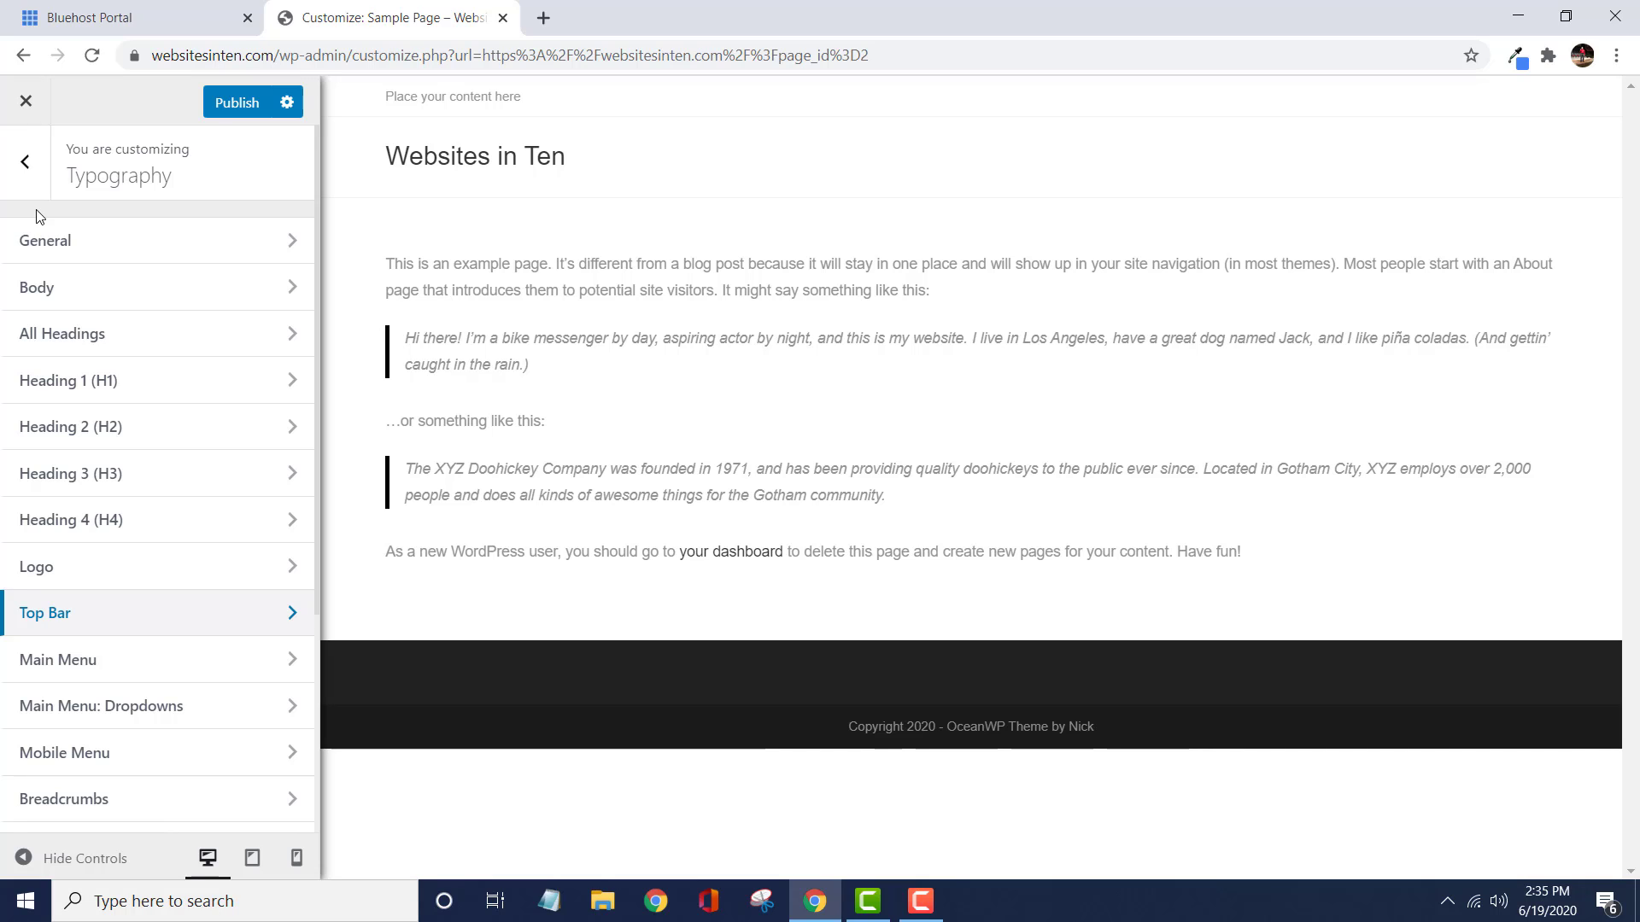
{"action": "left_click", "coordinate": [29, 162]}
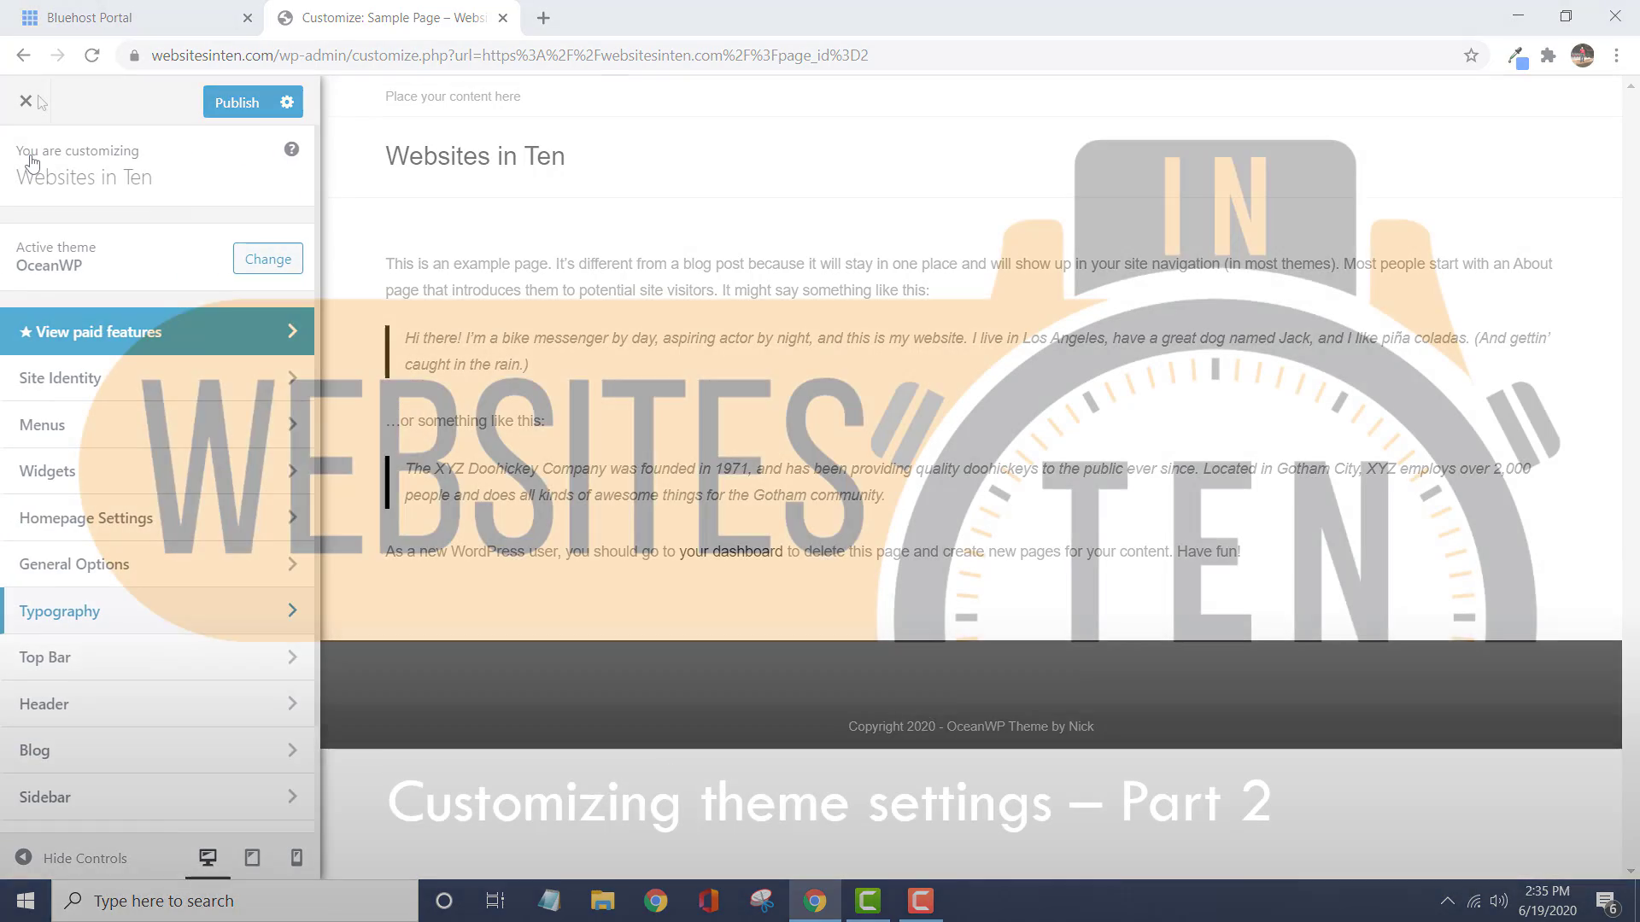